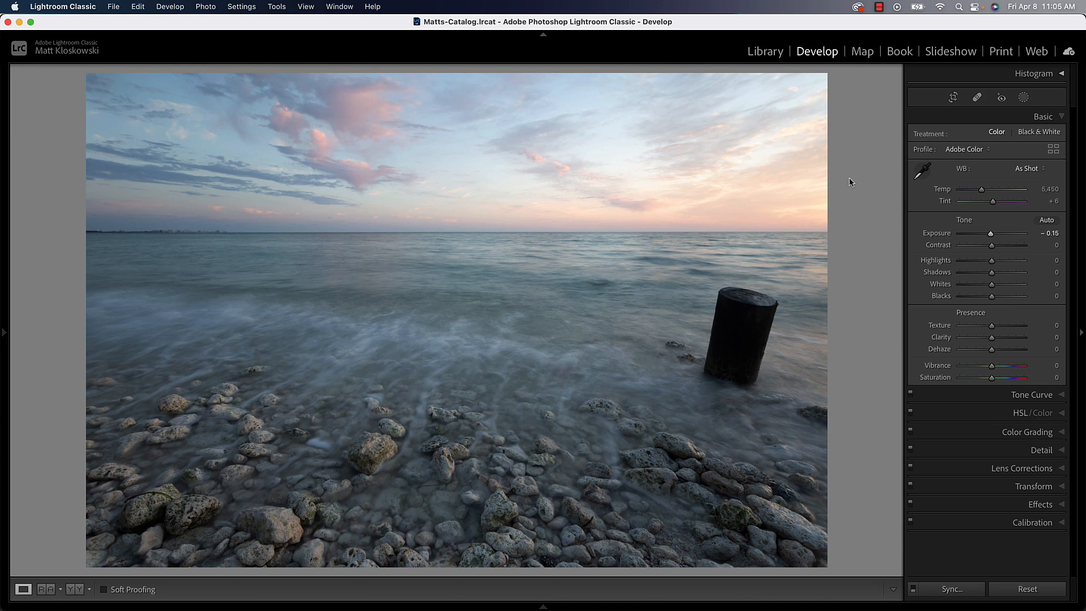
Try lowering the photo's global Highlights to −40, and reset the slider to its default.
{"action": "left_click_drag", "start_coordinate": [992, 261], "coordinate": [977, 262]}
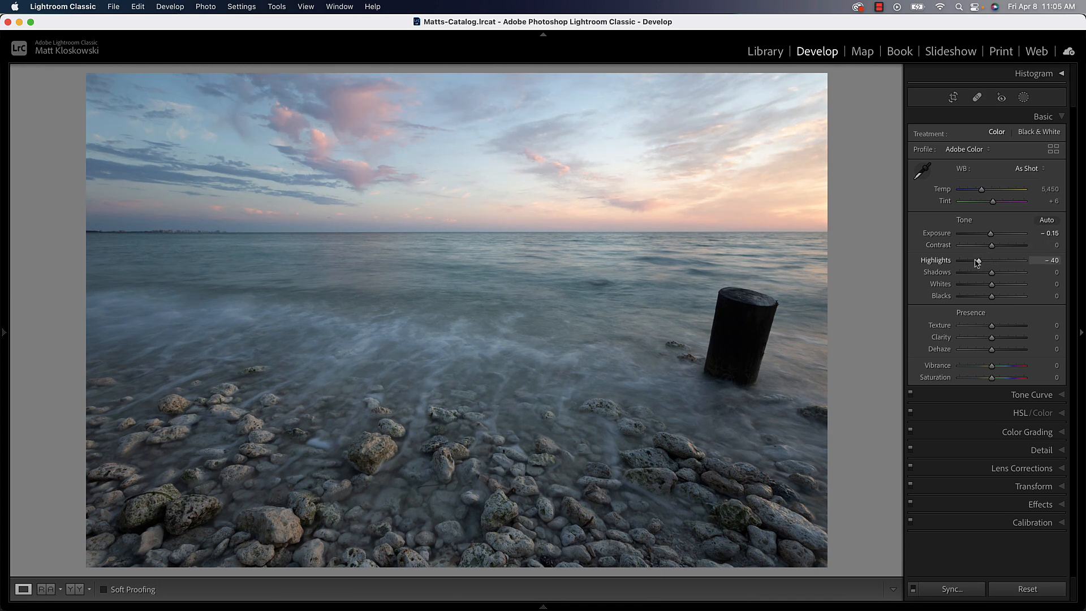
{"action": "double_click", "coordinate": [978, 262]}
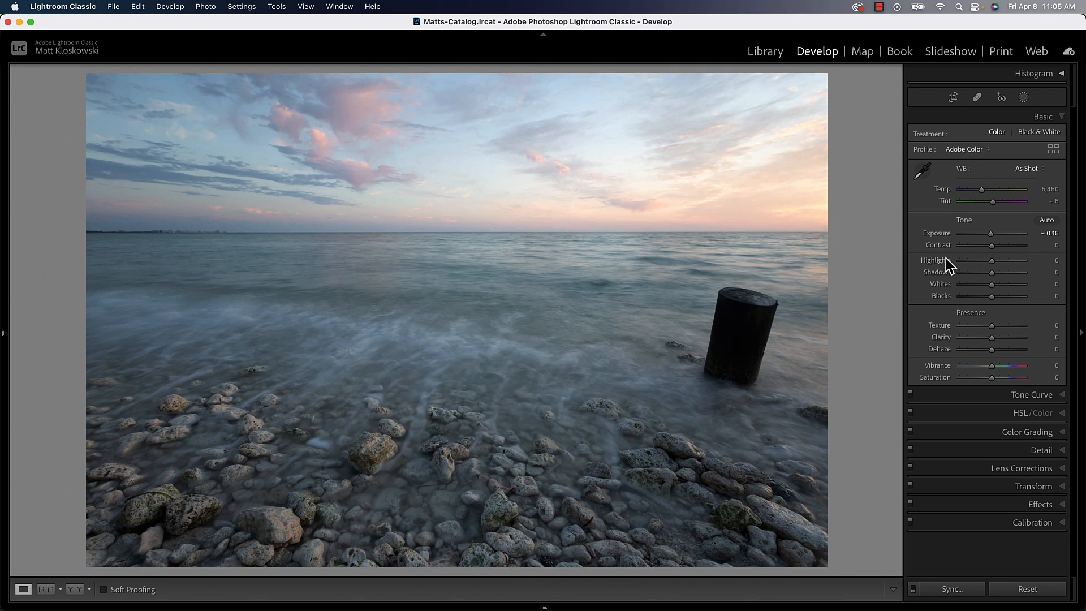
Mask the sky with Select Sky, look through the mask overlay modes, and lower the mask's Exposure to −1.10.
{"action": "left_click", "coordinate": [1023, 98]}
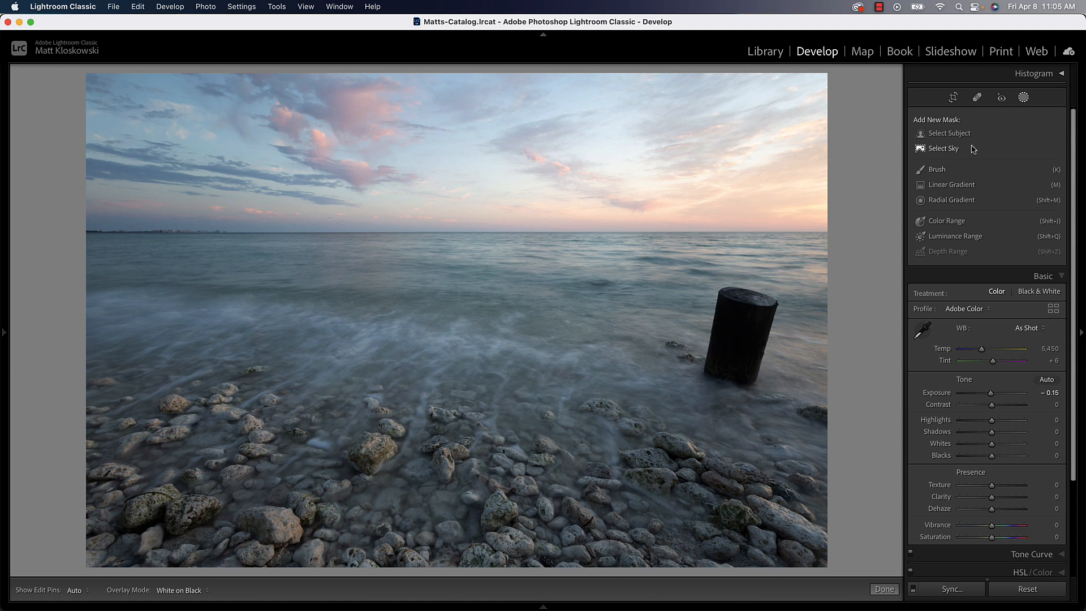
{"action": "left_click", "coordinate": [938, 150]}
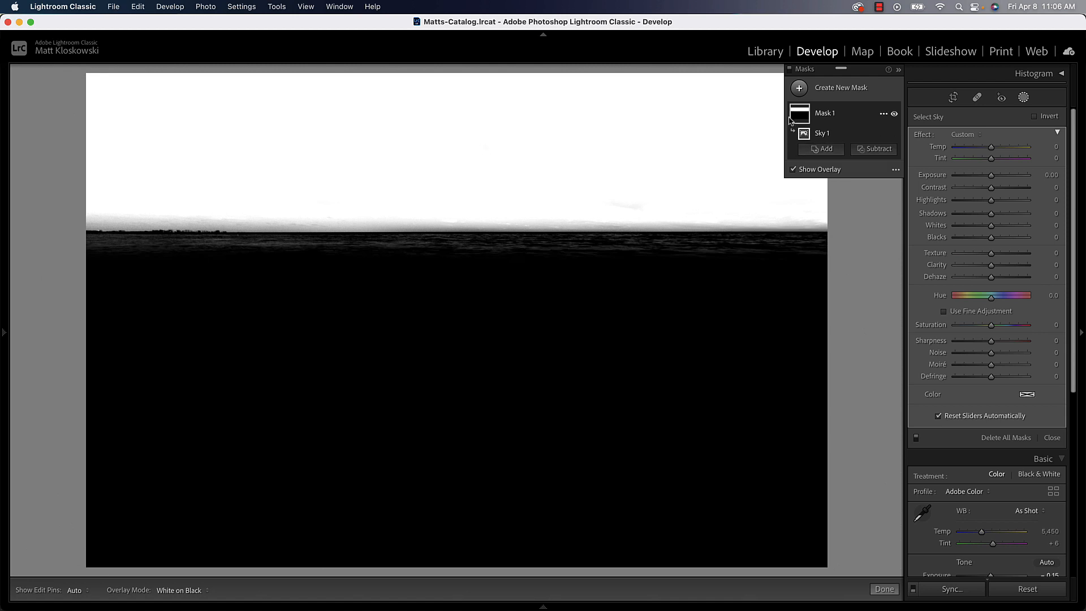
{"action": "left_click", "coordinate": [895, 172]}
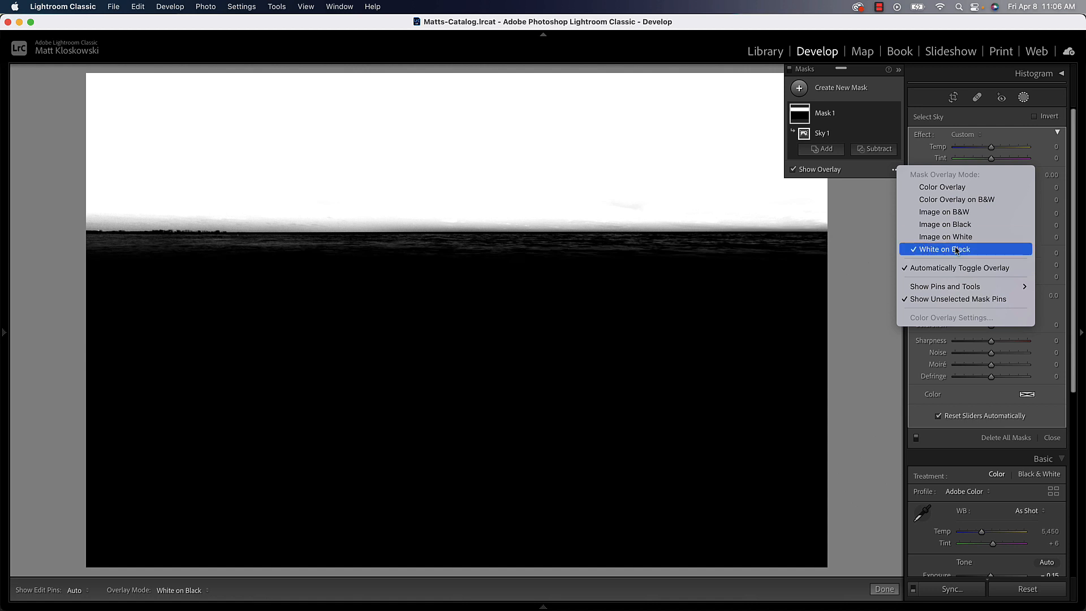
{"action": "left_click", "coordinate": [877, 237]}
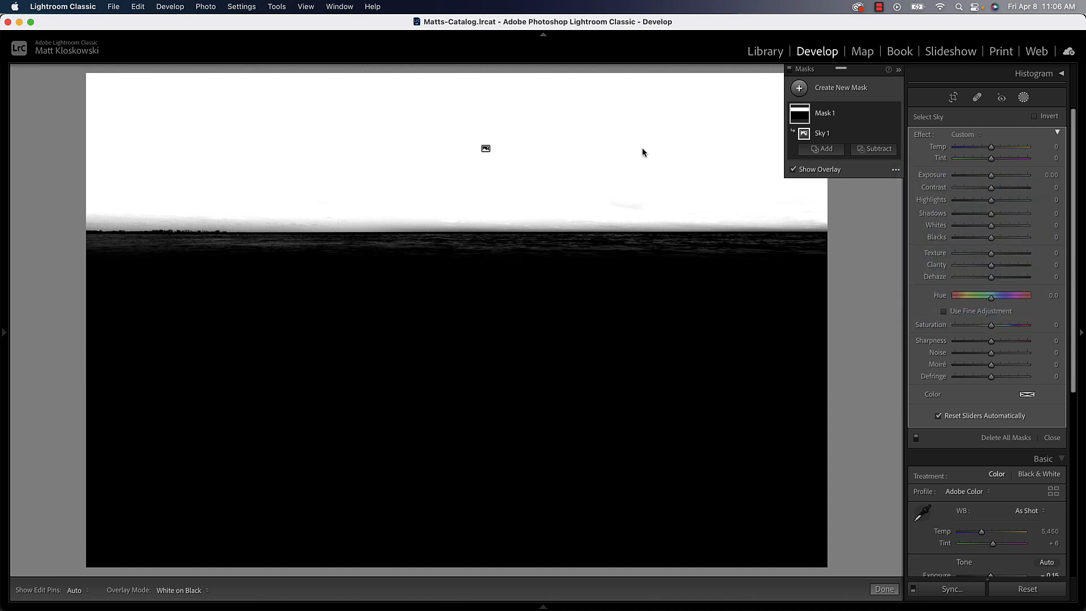
{"action": "left_click_drag", "start_coordinate": [993, 176], "coordinate": [981, 177]}
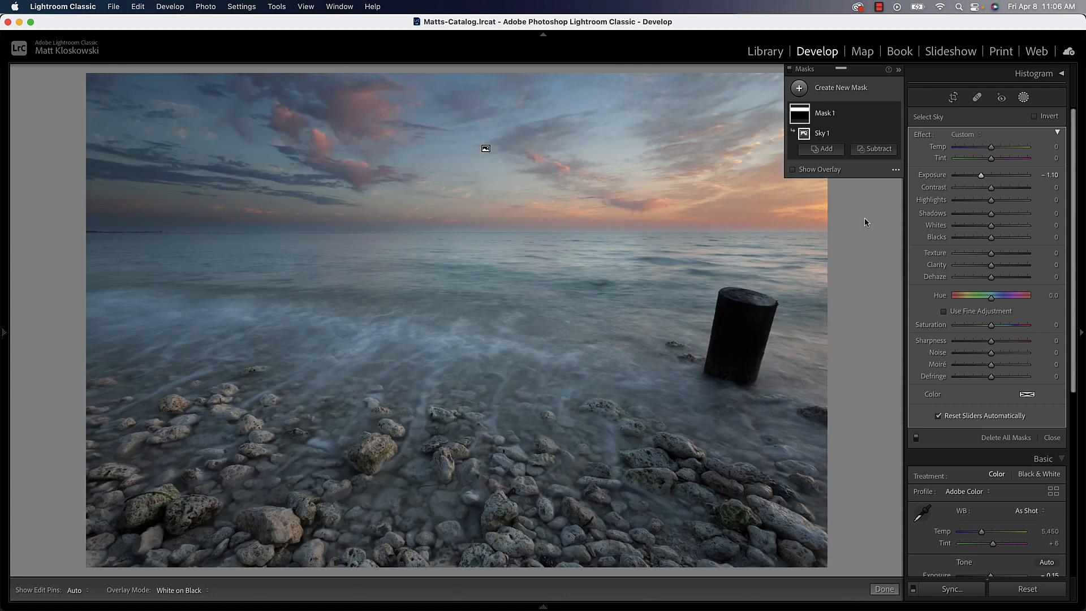
Undo the exposure adjustments and the sky mask.
{"action": "mouse_move", "coordinate": [801, 112]}
{"action": "left_click_drag", "start_coordinate": [980, 175], "coordinate": [980, 175]}
{"action": "key", "text": "super+z"}
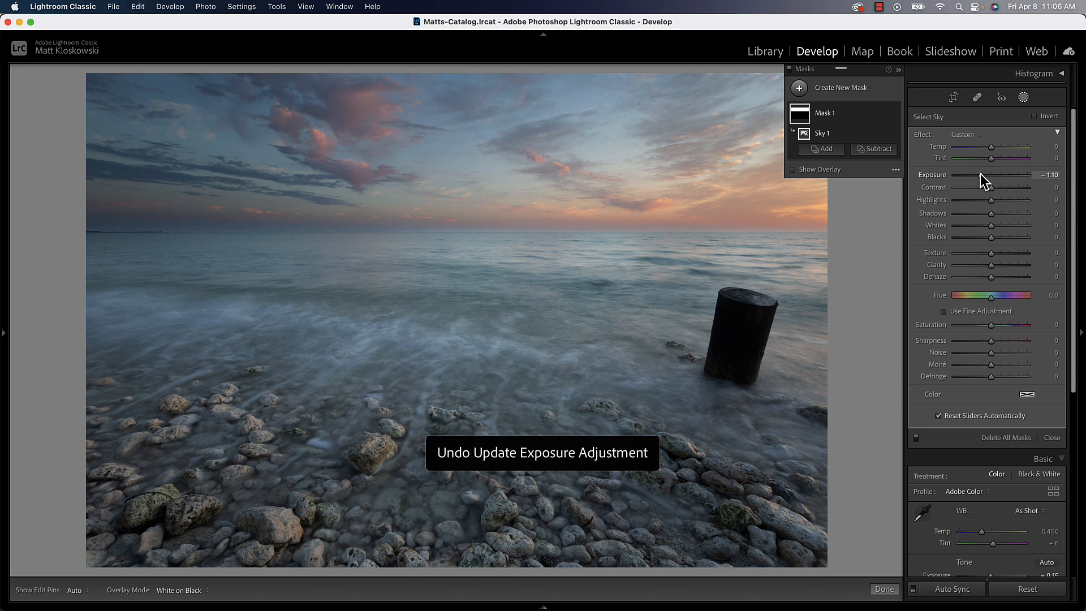
{"action": "key", "text": "super+z"}
{"action": "key", "text": "super+z"}
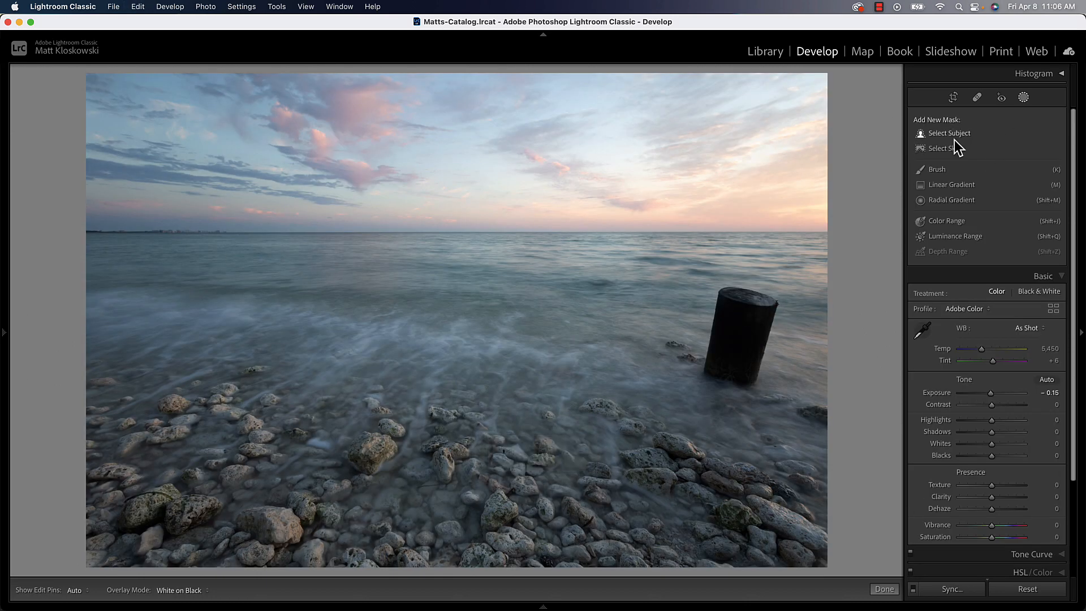
Add a horizontal Linear Gradient mask across the lower sky and horizon with Exposure −0.65 and Highlights −20.
{"action": "left_click", "coordinate": [951, 185]}
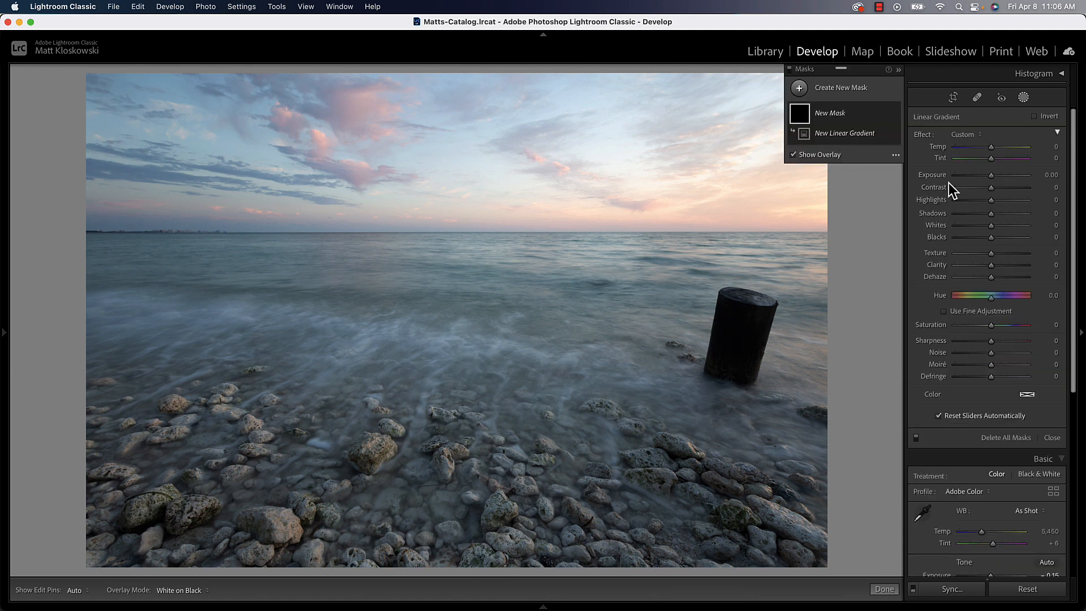
{"action": "key", "text": "o"}
{"action": "left_click_drag", "start_coordinate": [990, 177], "coordinate": [983, 200]}
{"action": "left_click_drag", "start_coordinate": [511, 166], "coordinate": [510, 267]}
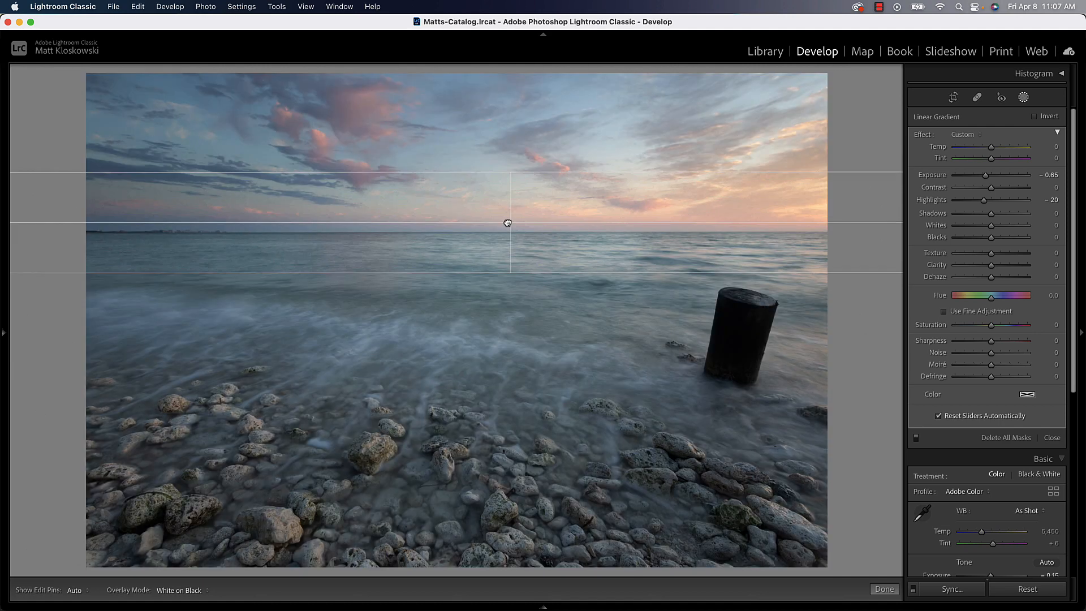
Shift the linear gradient slightly upward and to the left, and extend its upper edge for a softer transition.
{"action": "left_click_drag", "start_coordinate": [510, 217], "coordinate": [509, 207]}
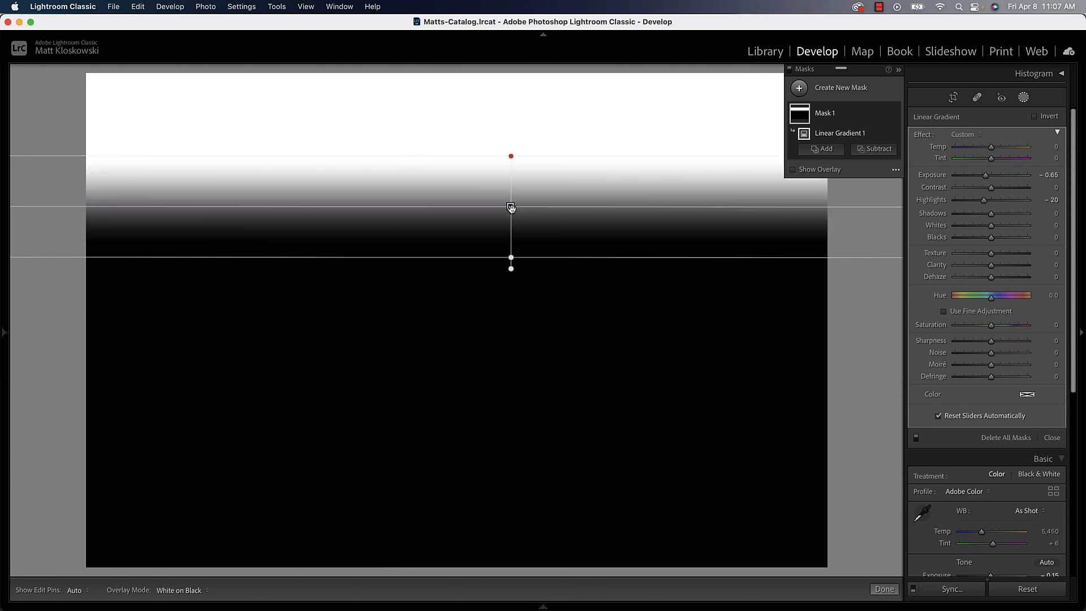
{"action": "left_click_drag", "start_coordinate": [511, 208], "coordinate": [449, 203]}
{"action": "mouse_move", "coordinate": [451, 158]}
{"action": "left_mouse_down"}
{"action": "mouse_move", "coordinate": [451, 119]}
{"action": "mouse_move", "coordinate": [450, 140]}
{"action": "left_mouse_up"}
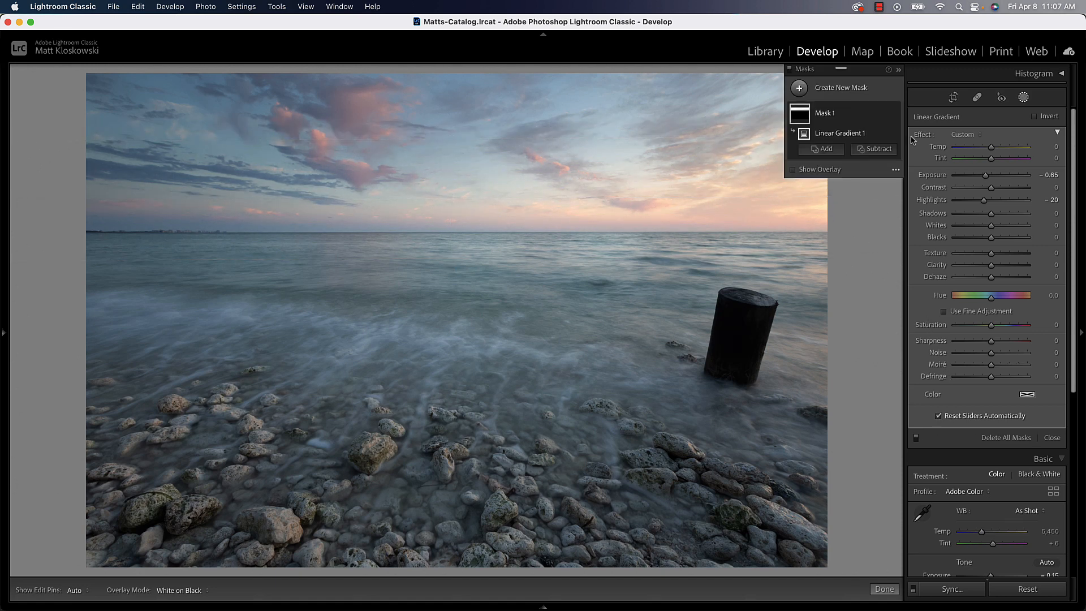
Compare the sky with the gradient mask hidden and shown, nudging the mask's Exposure to −0.66.
{"action": "mouse_move", "coordinate": [895, 118]}
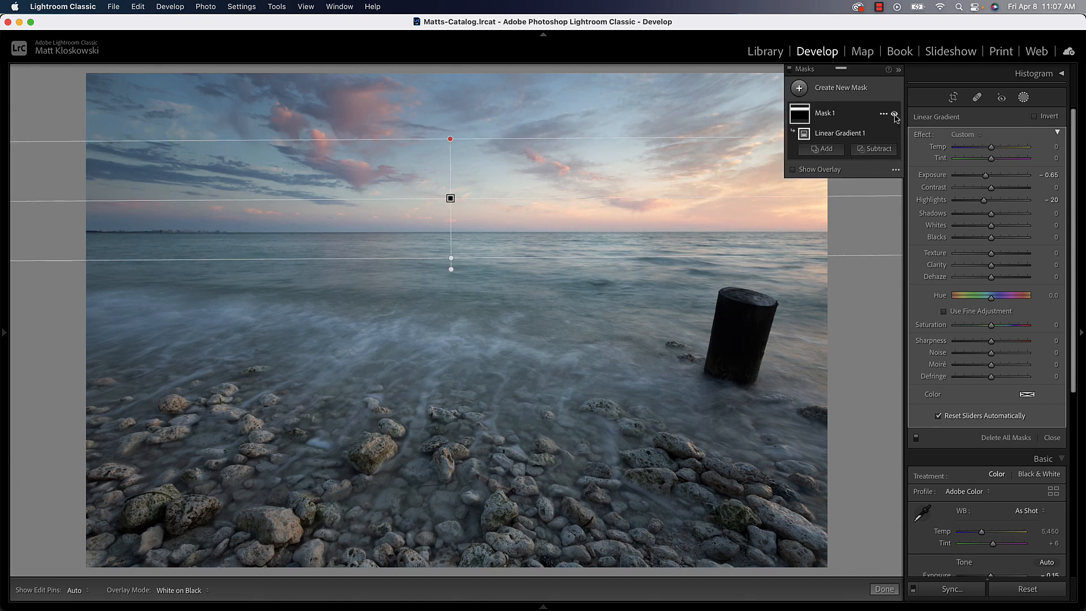
{"action": "left_click", "coordinate": [894, 115]}
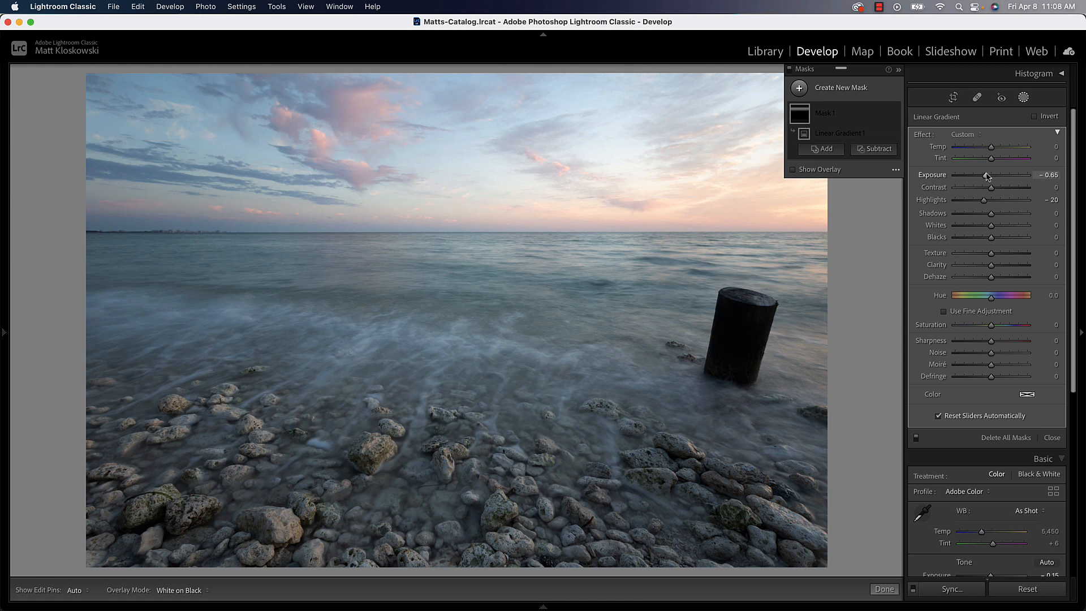
{"action": "mouse_move", "coordinate": [986, 176]}
{"action": "left_mouse_down"}
{"action": "mouse_move", "coordinate": [974, 177]}
{"action": "mouse_move", "coordinate": [987, 177]}
{"action": "left_mouse_up"}
{"action": "left_click", "coordinate": [894, 116]}
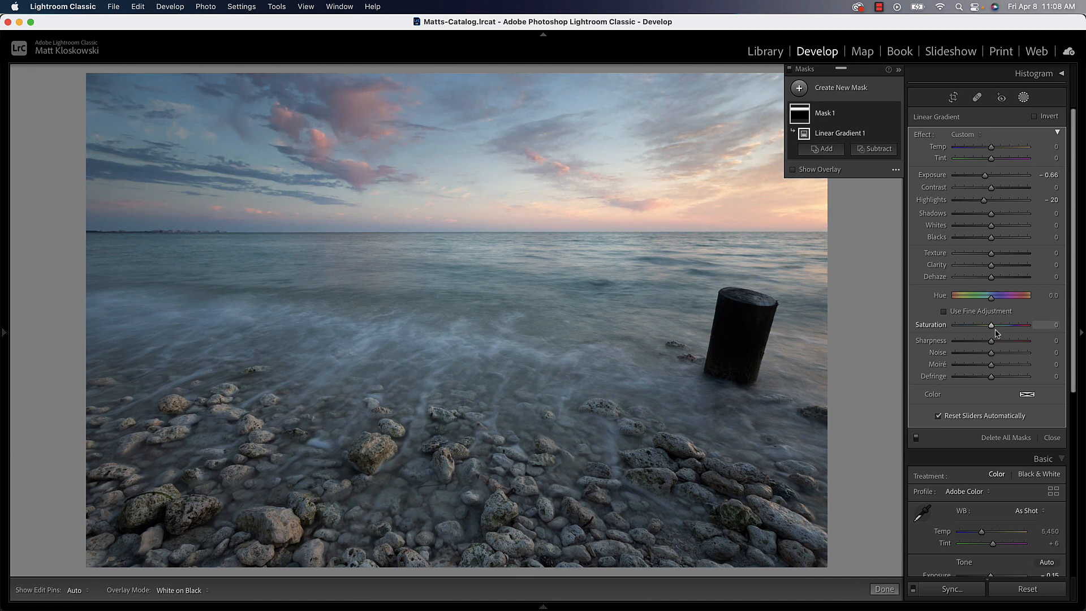
Set the gradient mask's Saturation to 21, Temp to 6, Exposure to −0.45 and Highlights to −44, and compare the sky with and without it.
{"action": "left_click_drag", "start_coordinate": [996, 326], "coordinate": [999, 325]}
{"action": "left_click_drag", "start_coordinate": [991, 147], "coordinate": [995, 148]}
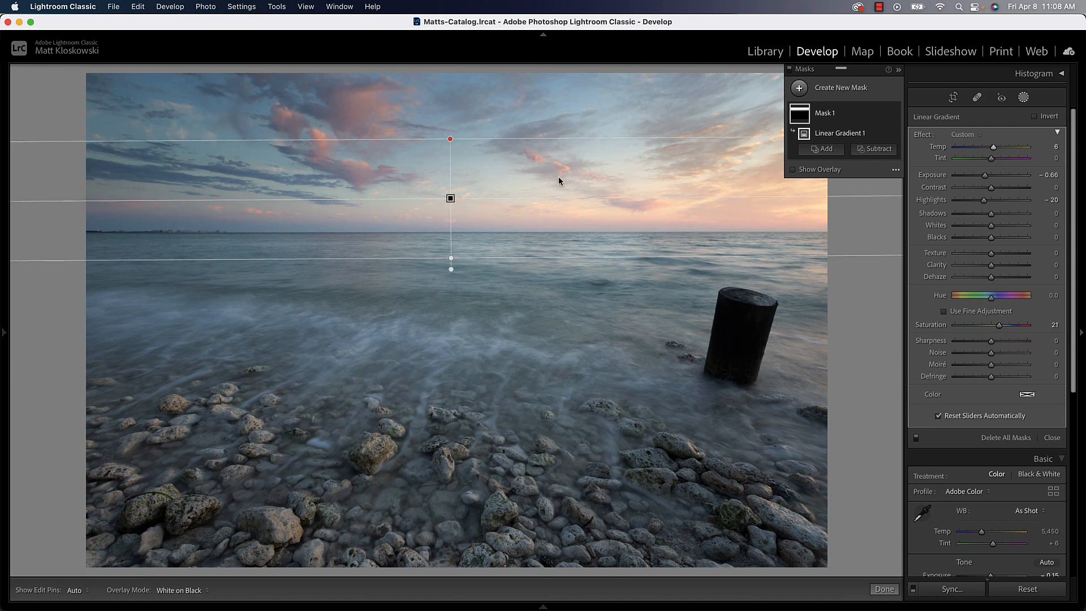
{"action": "mouse_move", "coordinate": [450, 199]}
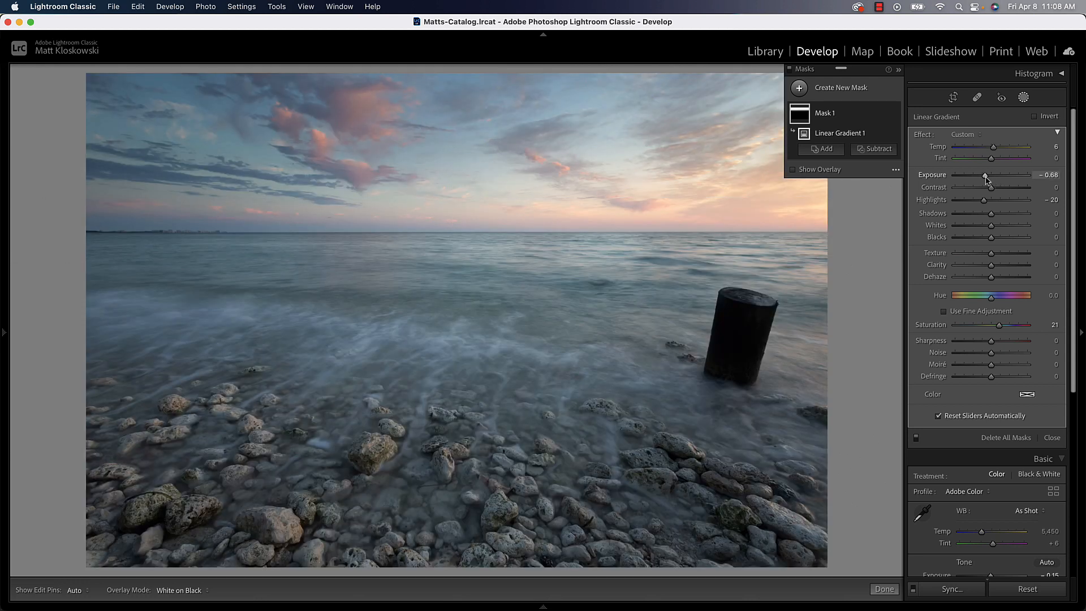
{"action": "left_click_drag", "start_coordinate": [985, 176], "coordinate": [976, 202]}
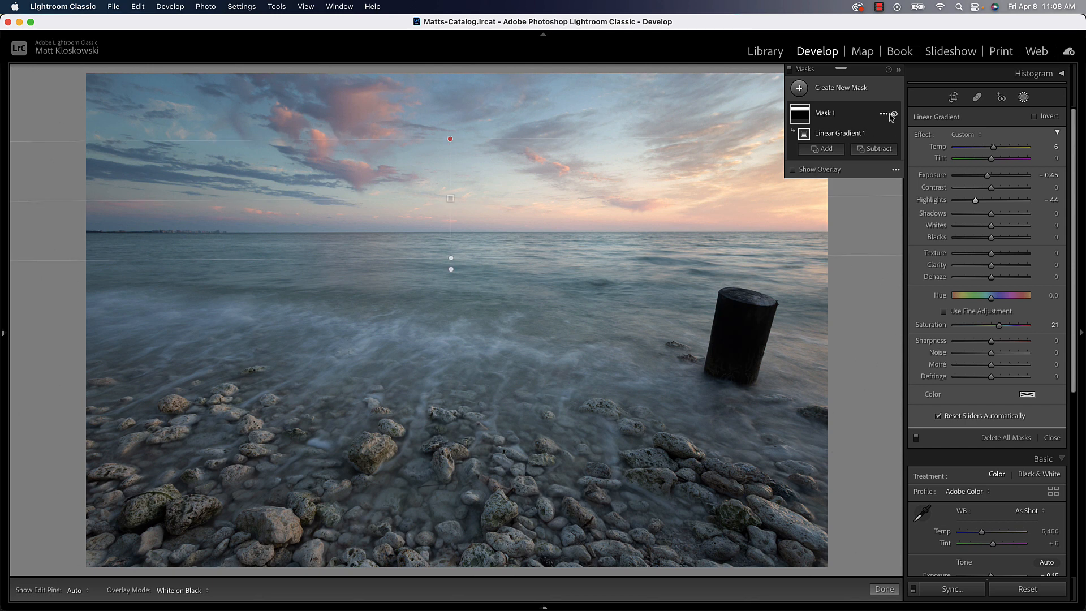
{"action": "left_click", "coordinate": [894, 113]}
{"action": "left_click", "coordinate": [894, 113]}
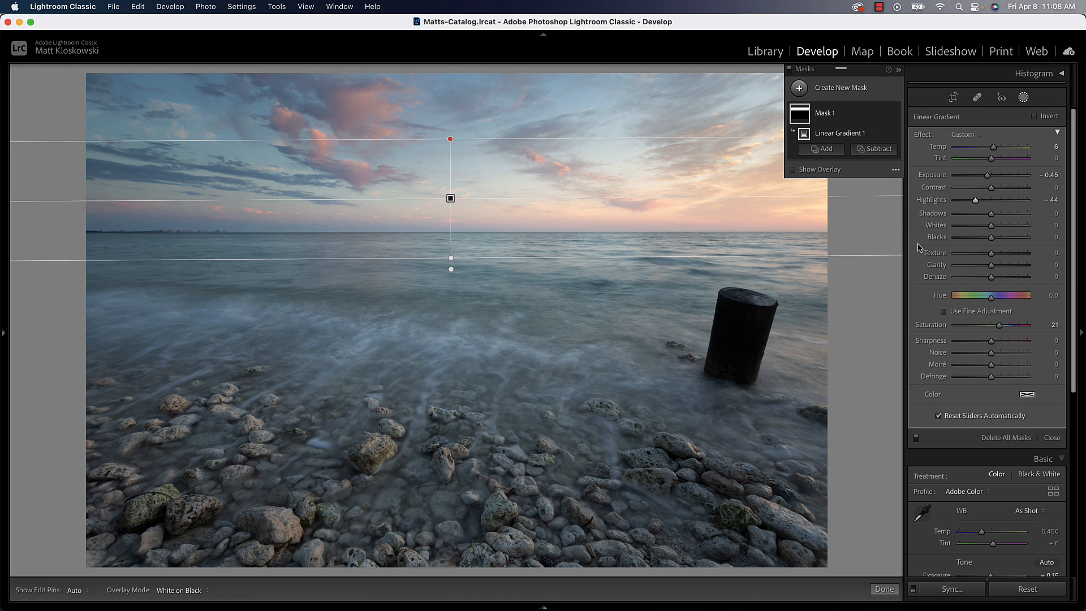
Finish masking the seascape and go to the next photo.
{"action": "left_click", "coordinate": [1056, 438]}
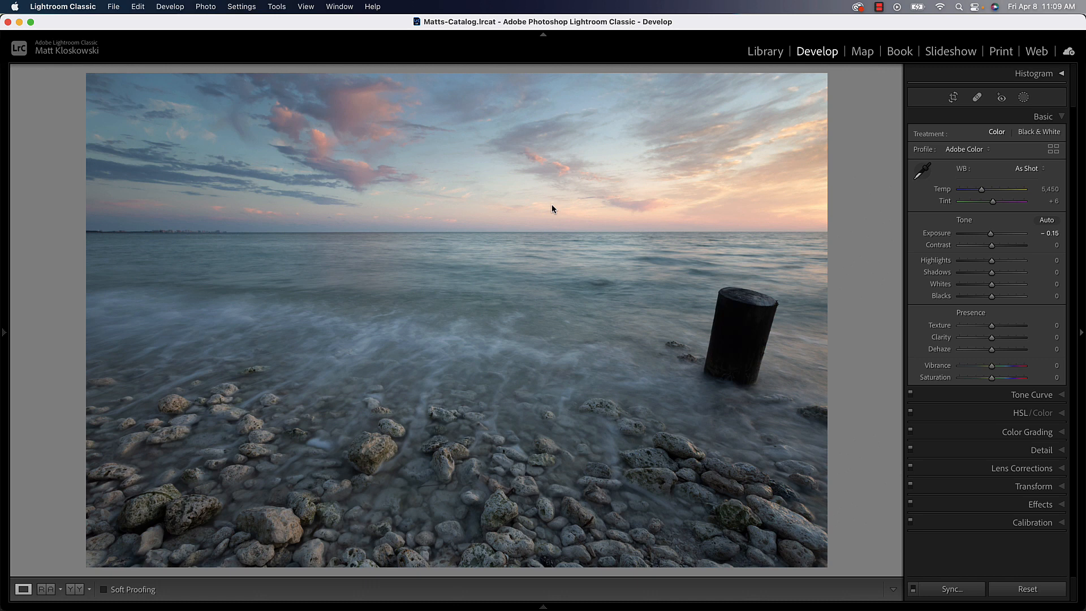
{"action": "key", "text": "Right"}
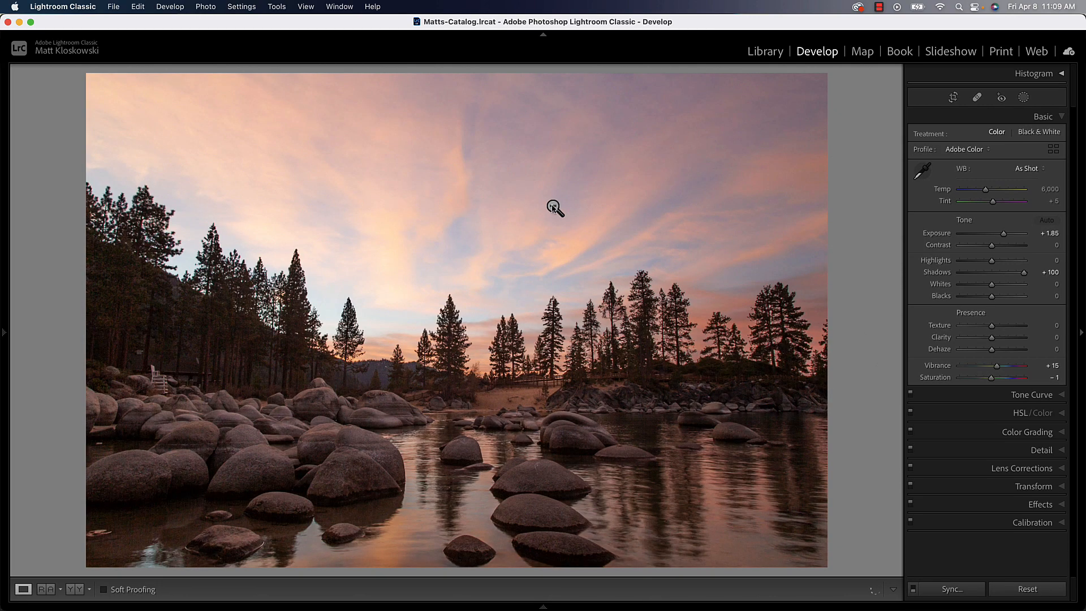
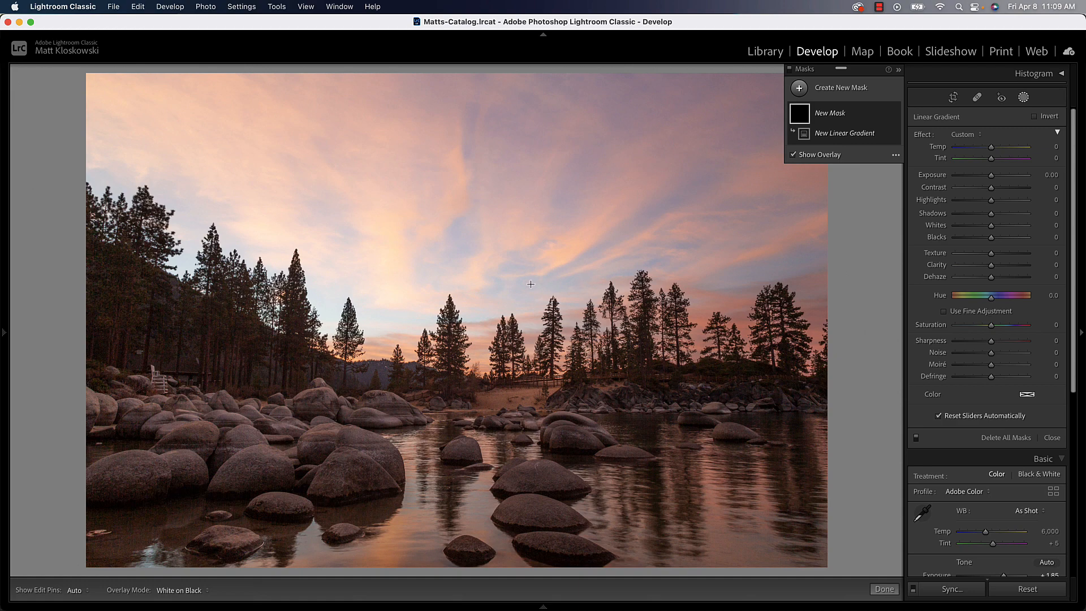
Try darkening the sky with a linear gradient over the tree line at Exposure −0.95, and delete the gradient.
{"action": "left_click_drag", "start_coordinate": [492, 315], "coordinate": [492, 398]}
{"action": "left_click_drag", "start_coordinate": [991, 175], "coordinate": [982, 176]}
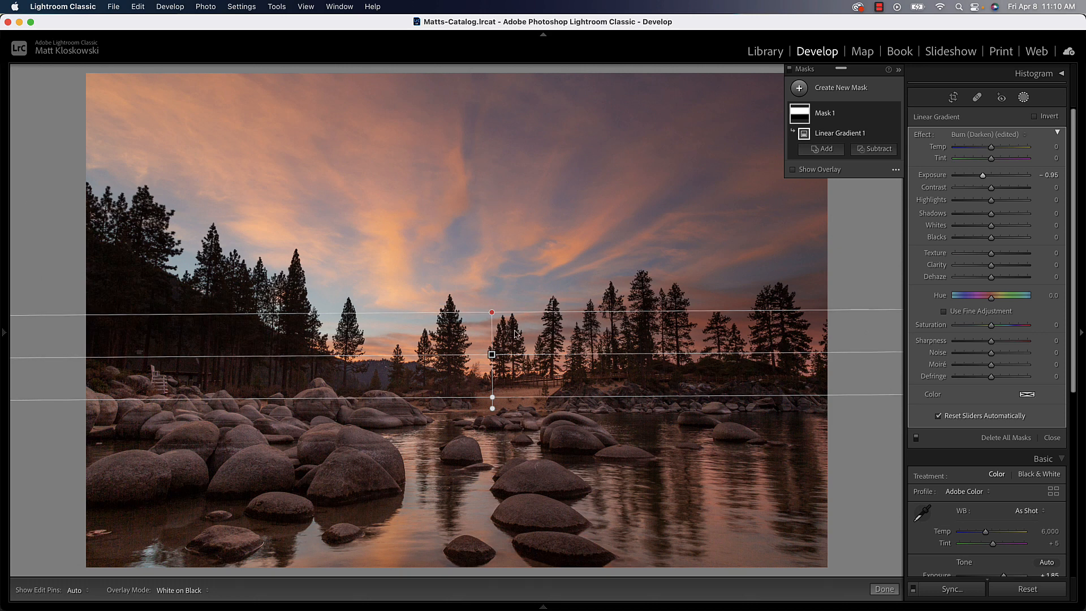
{"action": "key", "text": "Delete"}
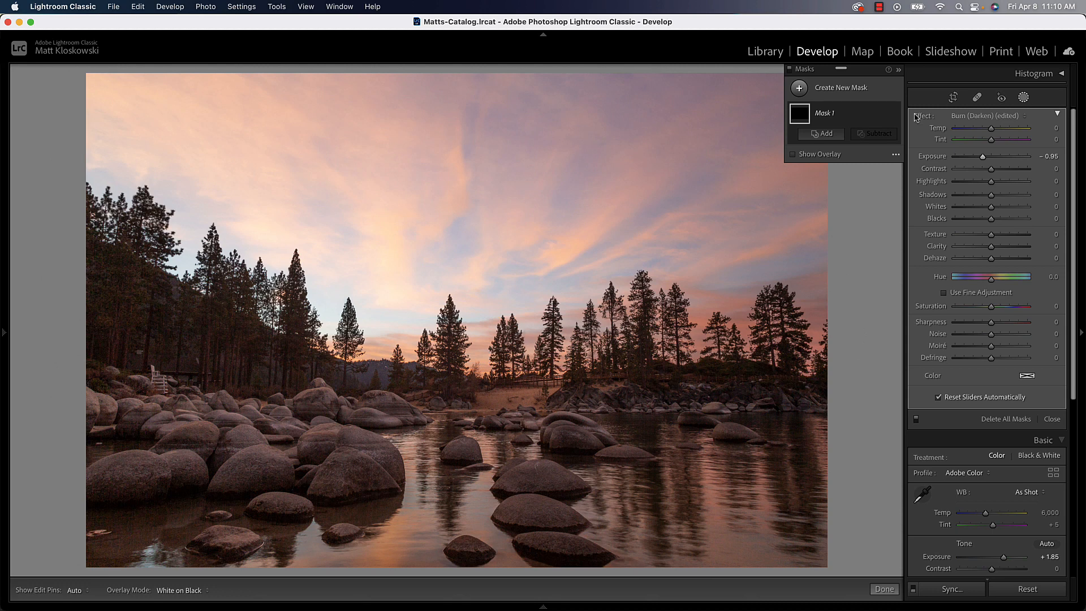
Mask the sky of the lake photo with a sky selection, and set its Exposure to −0.53 and Highlights to −10.
{"action": "left_click", "coordinate": [1024, 97]}
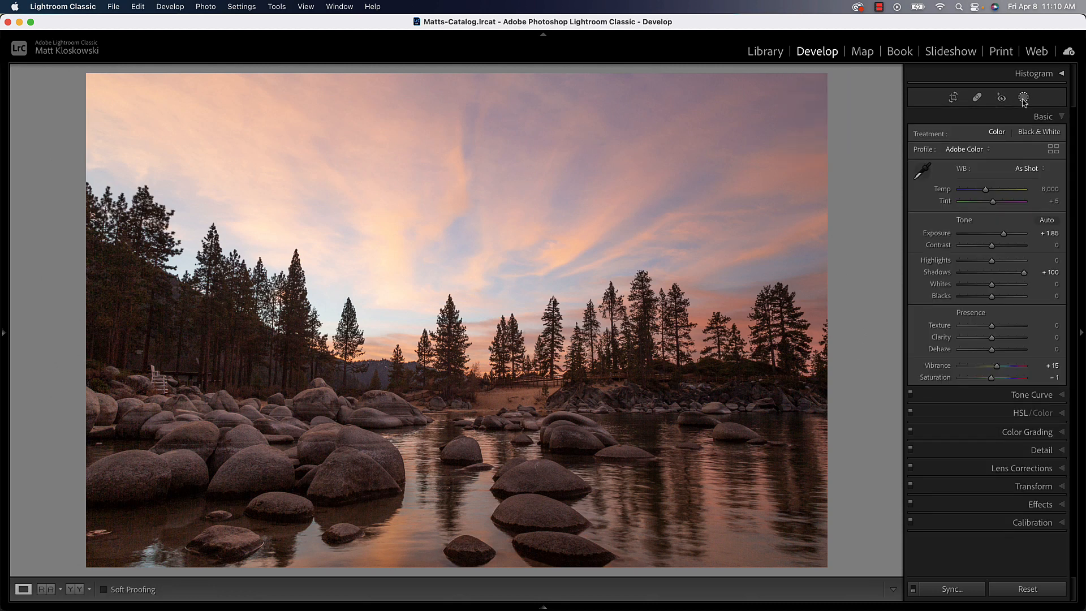
{"action": "left_click", "coordinate": [1023, 97]}
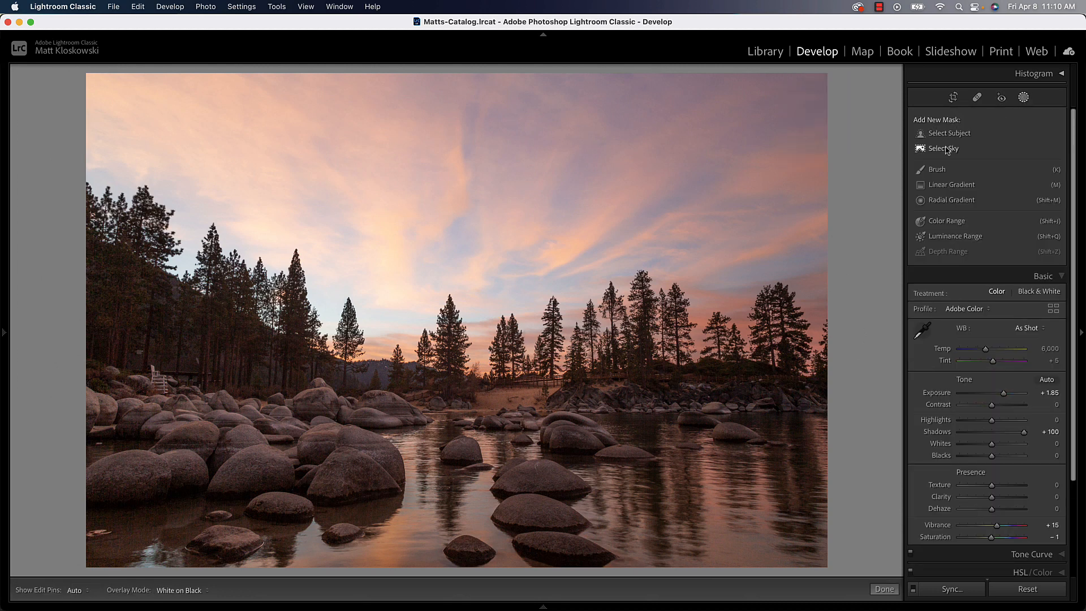
{"action": "left_click", "coordinate": [942, 148]}
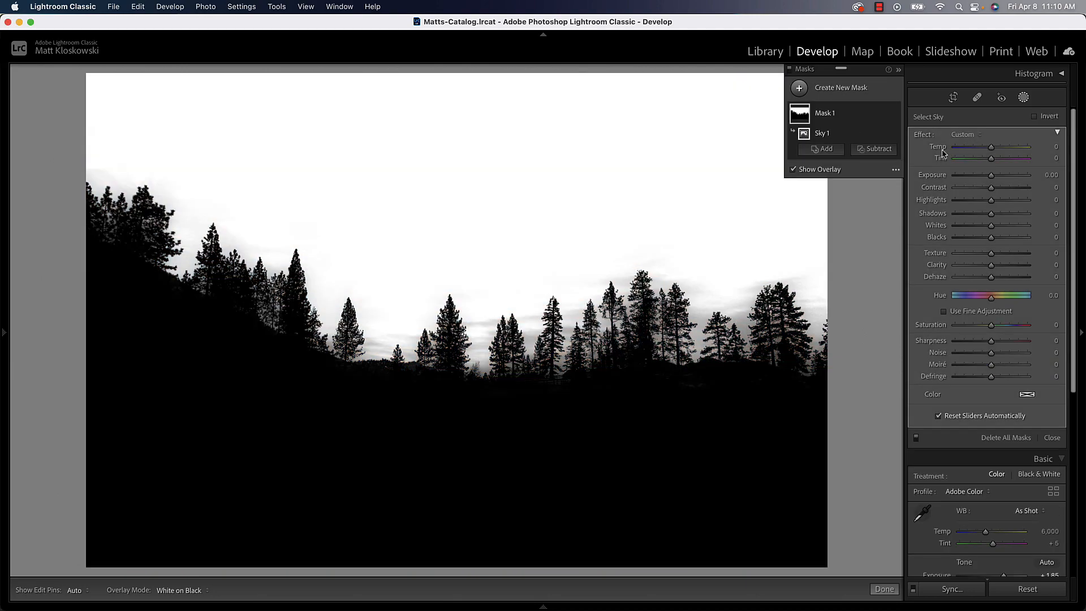
{"action": "key", "text": "o"}
{"action": "left_click_drag", "start_coordinate": [990, 176], "coordinate": [984, 148]}
{"action": "double_click", "coordinate": [984, 148]}
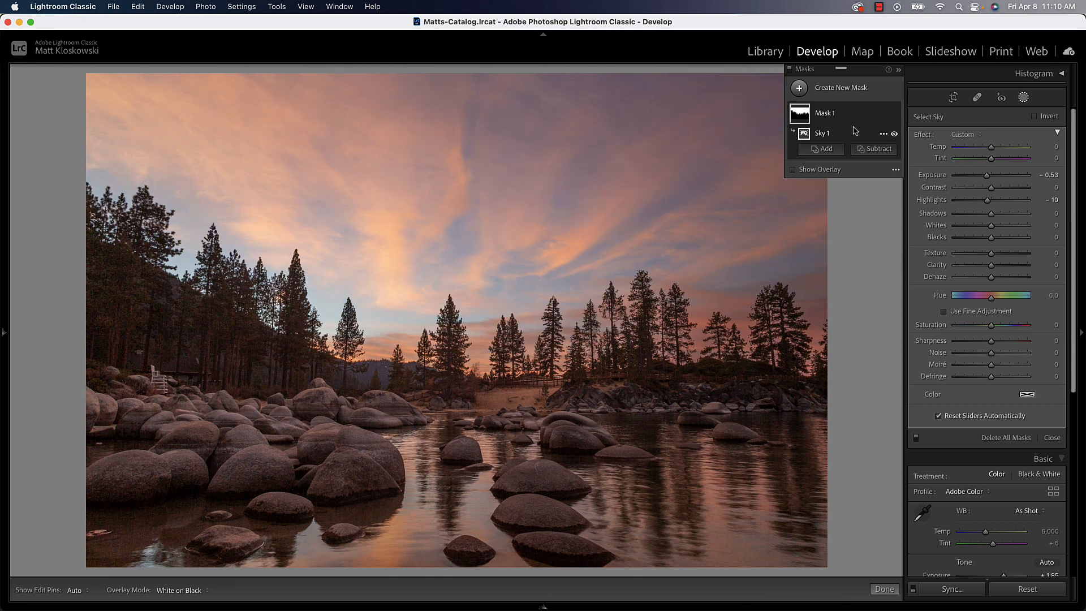
Subtract a diagonal linear gradient from the sky mask, fading from the photo's upper-right corner toward the trees.
{"action": "mouse_move", "coordinate": [797, 117]}
{"action": "left_click", "coordinate": [876, 152]}
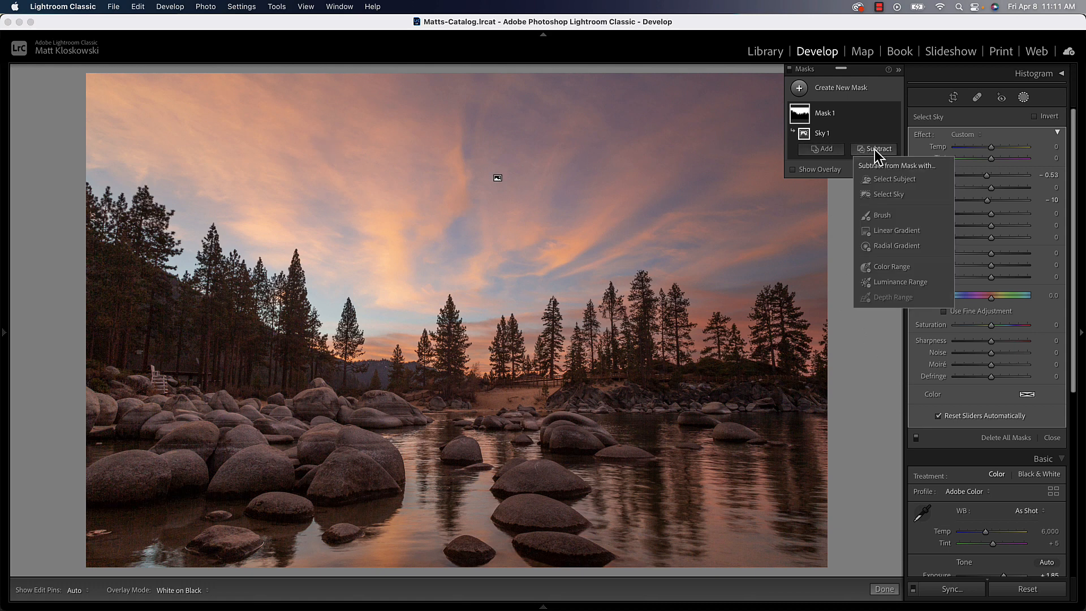
{"action": "left_click", "coordinate": [887, 232]}
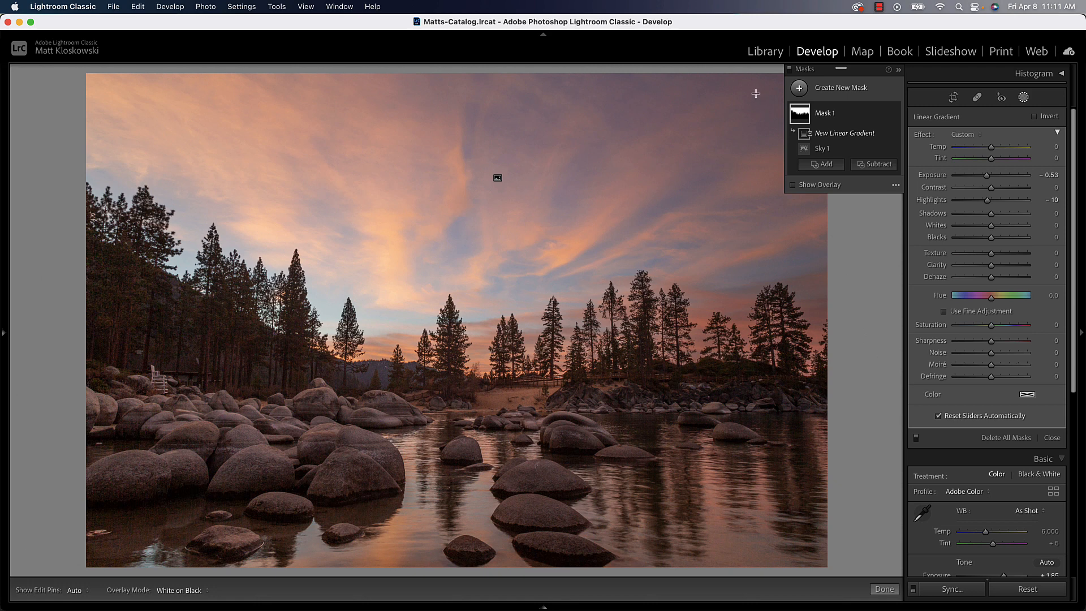
{"action": "mouse_move", "coordinate": [755, 93]}
{"action": "left_mouse_down"}
{"action": "mouse_move", "coordinate": [672, 291]}
{"action": "mouse_move", "coordinate": [685, 253]}
{"action": "mouse_move", "coordinate": [677, 266]}
{"action": "left_mouse_up"}
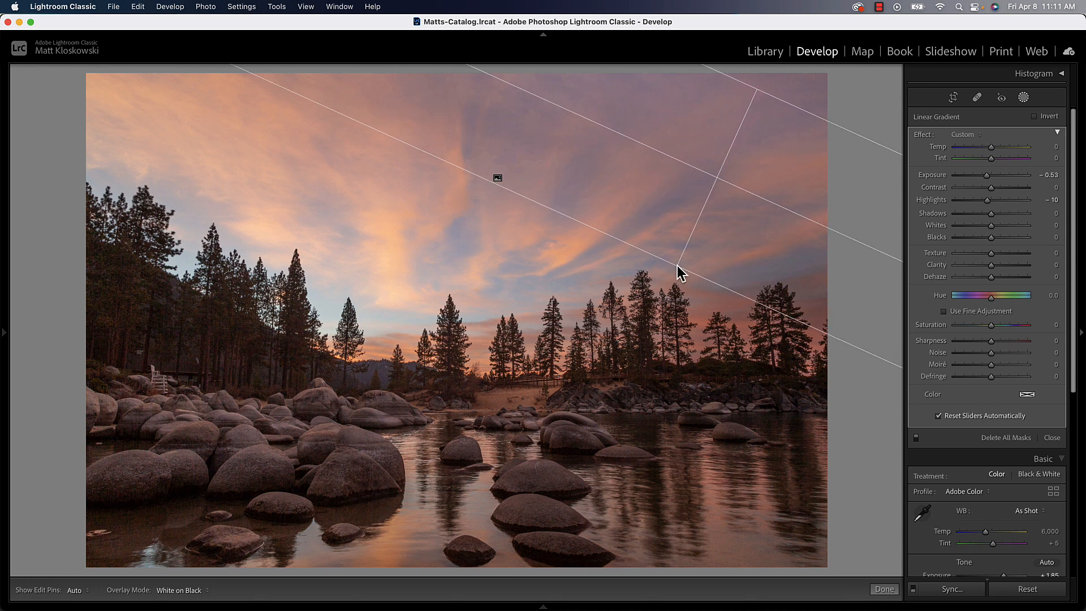
{"action": "left_click_drag", "start_coordinate": [677, 265], "coordinate": [678, 267]}
{"action": "left_click_drag", "start_coordinate": [677, 266], "coordinate": [683, 254]}
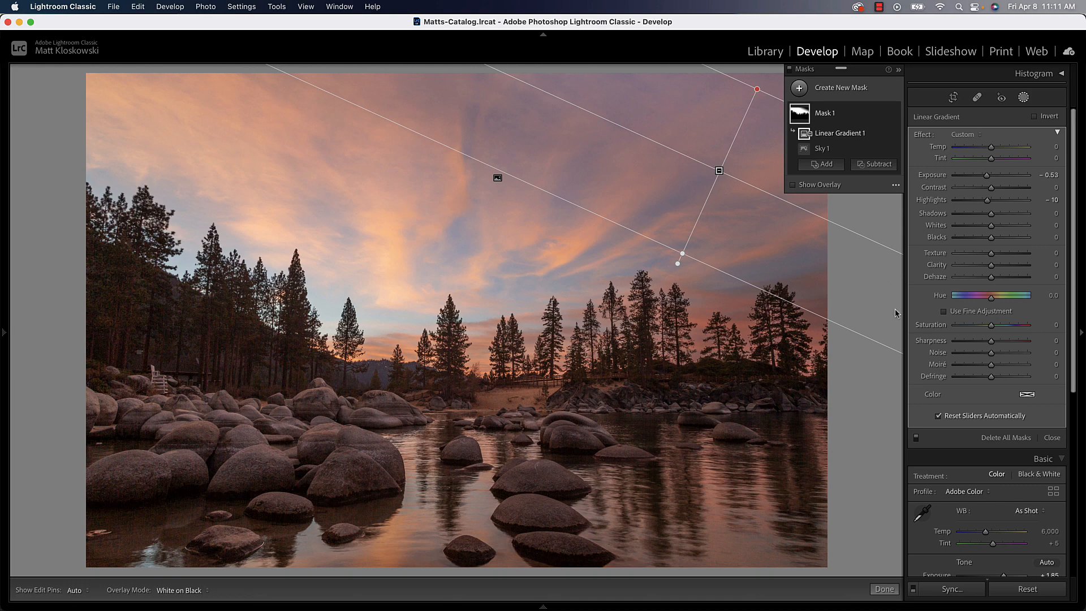
Finish masking the lake photo and open the masks of the next photo, the valley with cliffs and river.
{"action": "left_click", "coordinate": [1051, 439]}
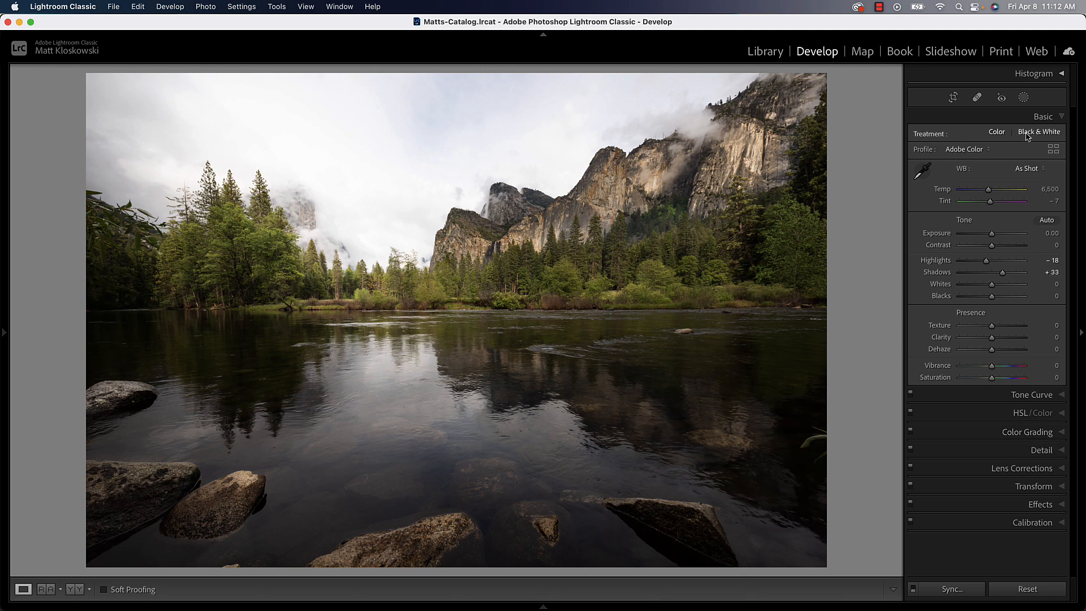
{"action": "left_click", "coordinate": [1024, 98]}
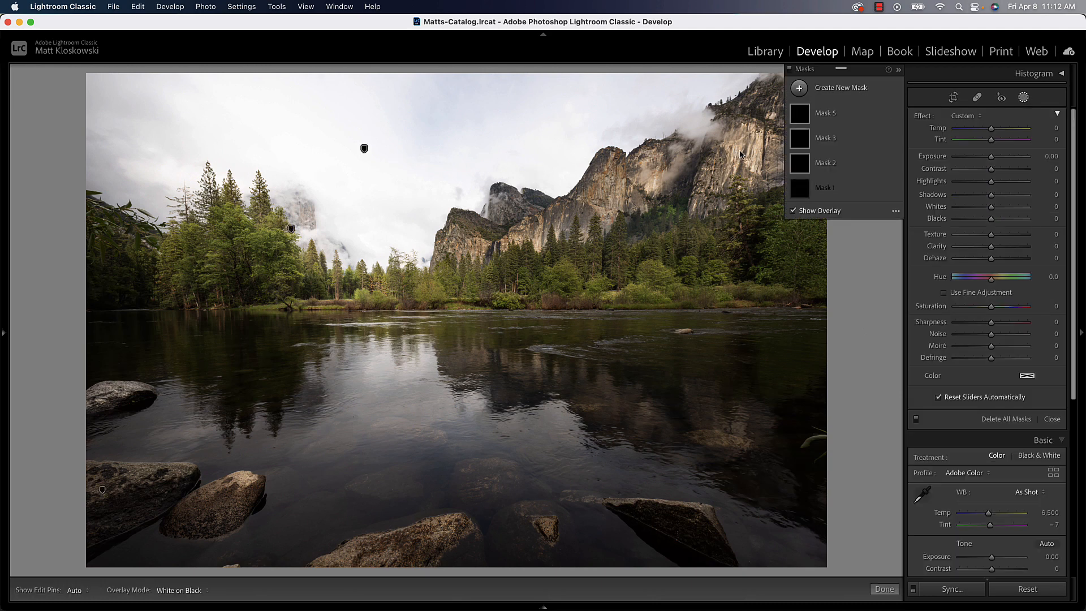
Try darkening the whole photo to an overall Exposure of −1.75, and undo it.
{"action": "left_click_drag", "start_coordinate": [991, 558], "coordinate": [979, 559]}
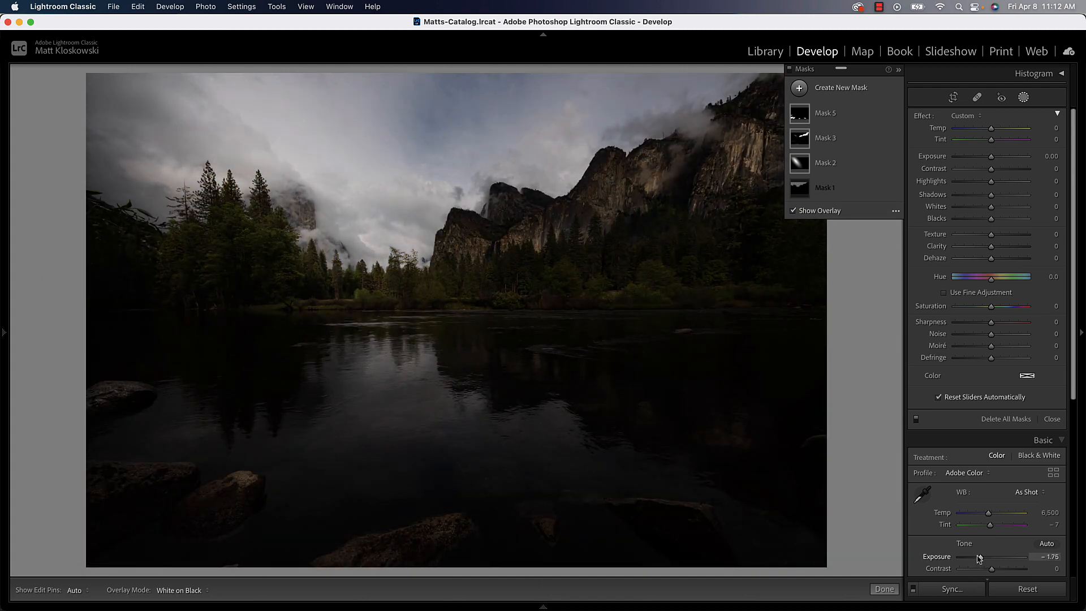
{"action": "key", "text": "super+z"}
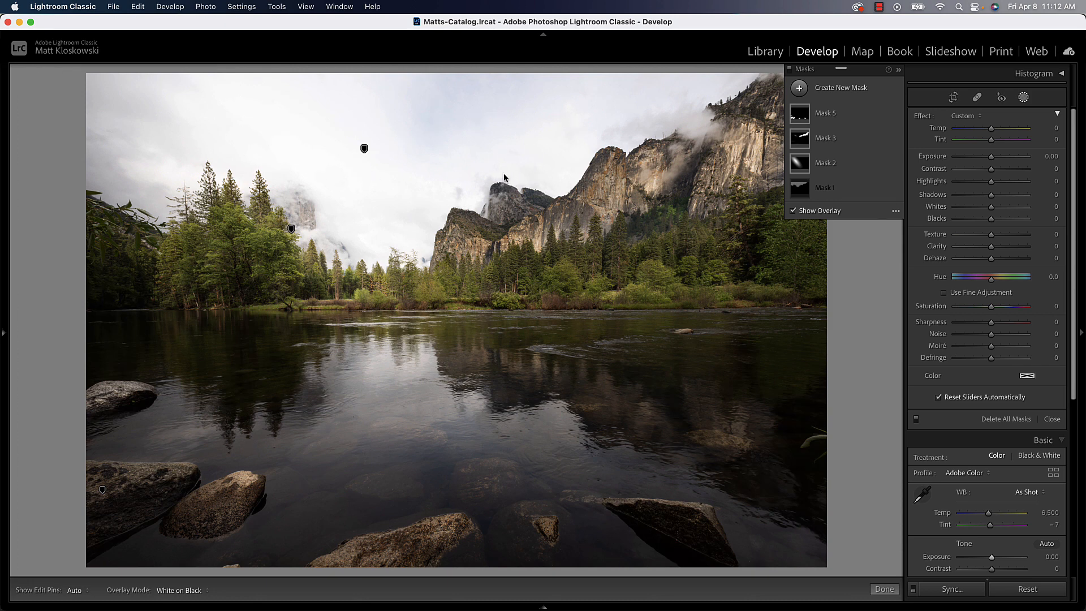
Try a sky-selection mask with Exposure −1.12, Highlights −25 and Saturation 37 on the valley photo, and delete that mask.
{"action": "left_click", "coordinate": [822, 90]}
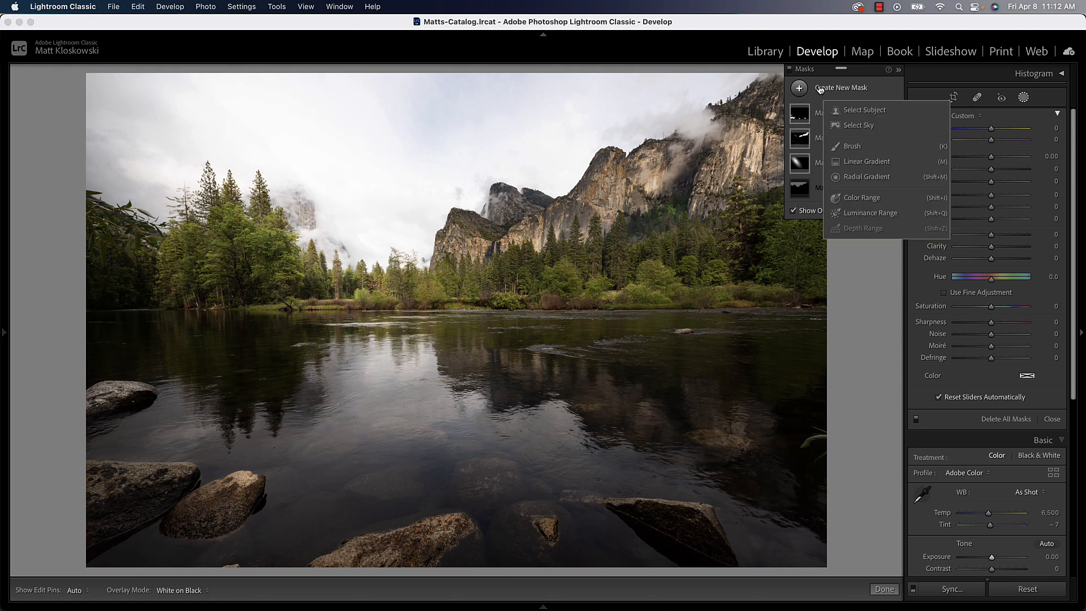
{"action": "left_click", "coordinate": [859, 126]}
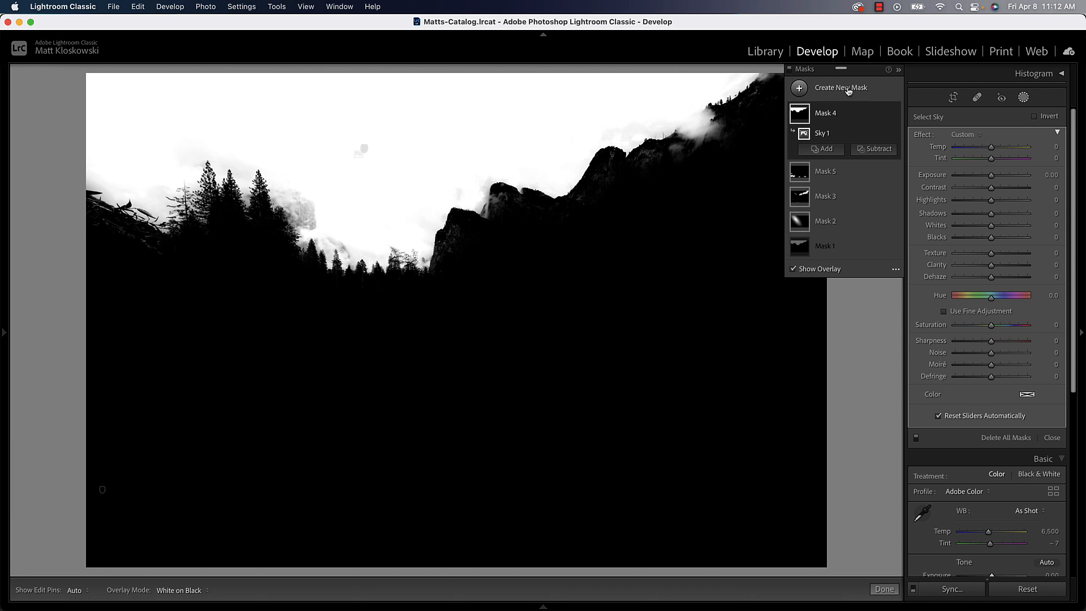
{"action": "left_click_drag", "start_coordinate": [991, 200], "coordinate": [984, 175]}
{"action": "left_click_drag", "start_coordinate": [991, 325], "coordinate": [1006, 326]}
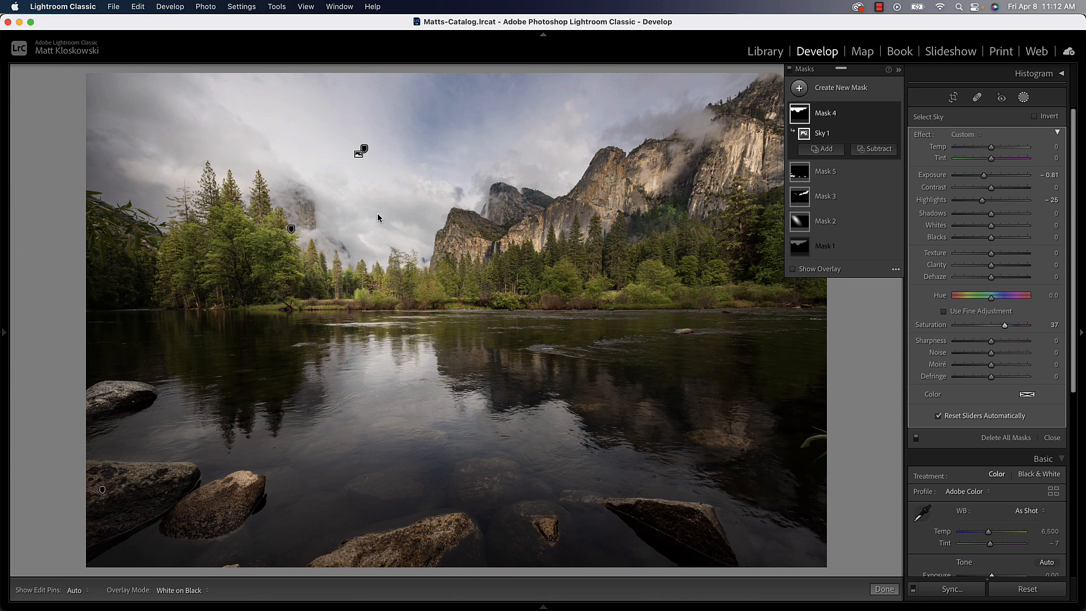
{"action": "left_click_drag", "start_coordinate": [984, 177], "coordinate": [983, 176]}
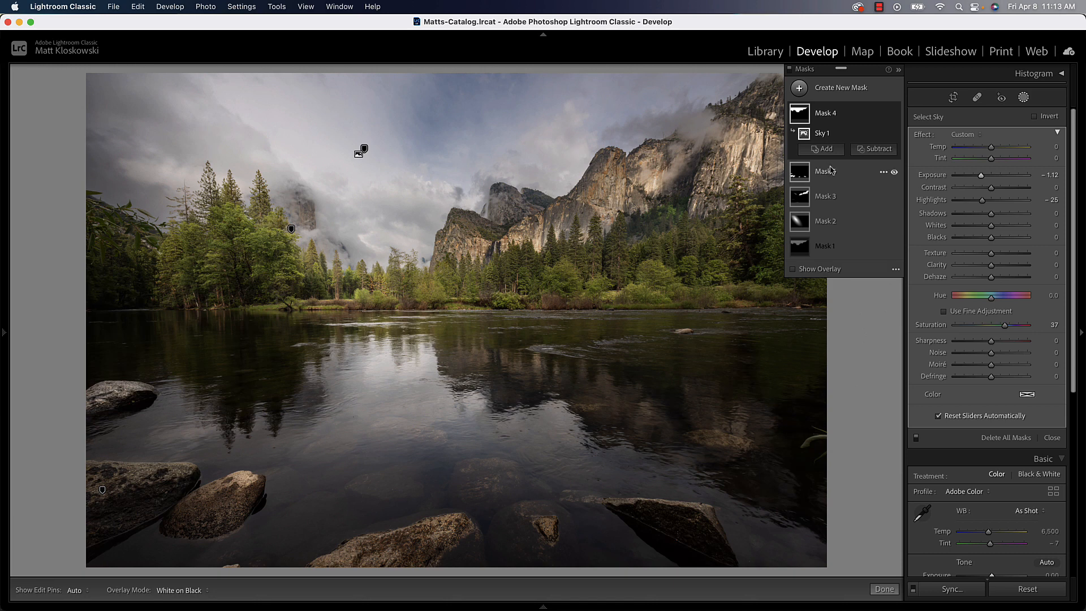
{"action": "left_click", "coordinate": [882, 113]}
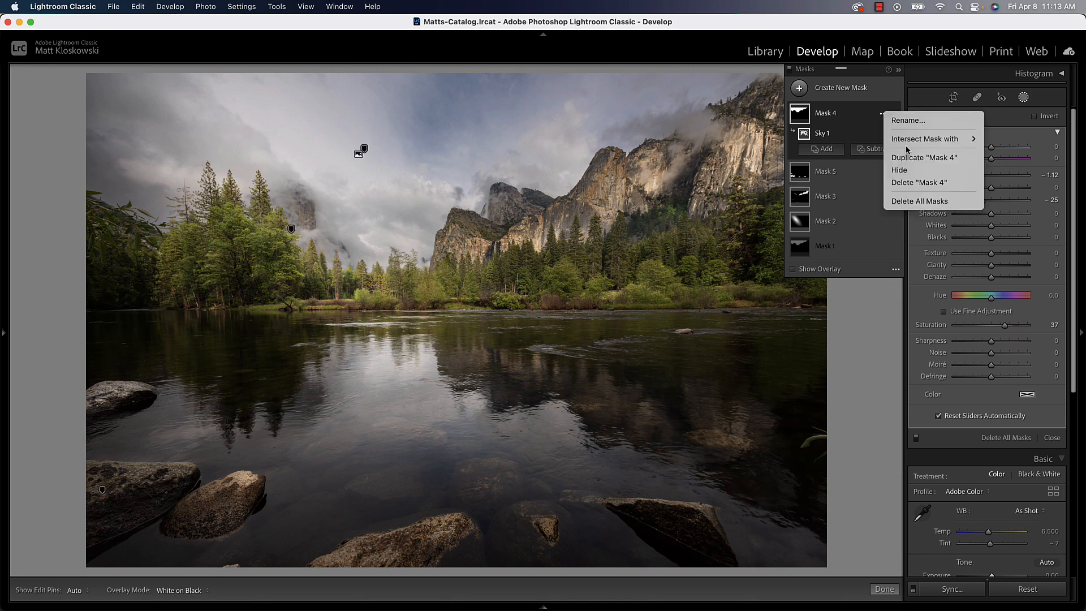
{"action": "left_click", "coordinate": [908, 186]}
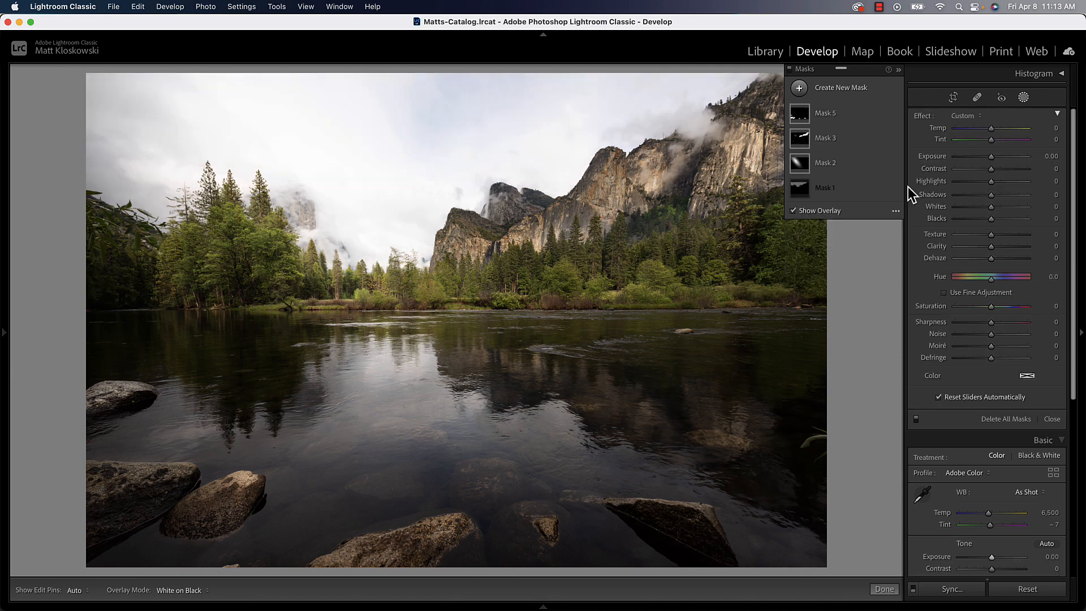
Add a linear gradient mask fading from the sky to the riverbank, with Exposure −0.73, Highlights −34 and Saturation 13.
{"action": "left_click", "coordinate": [841, 88]}
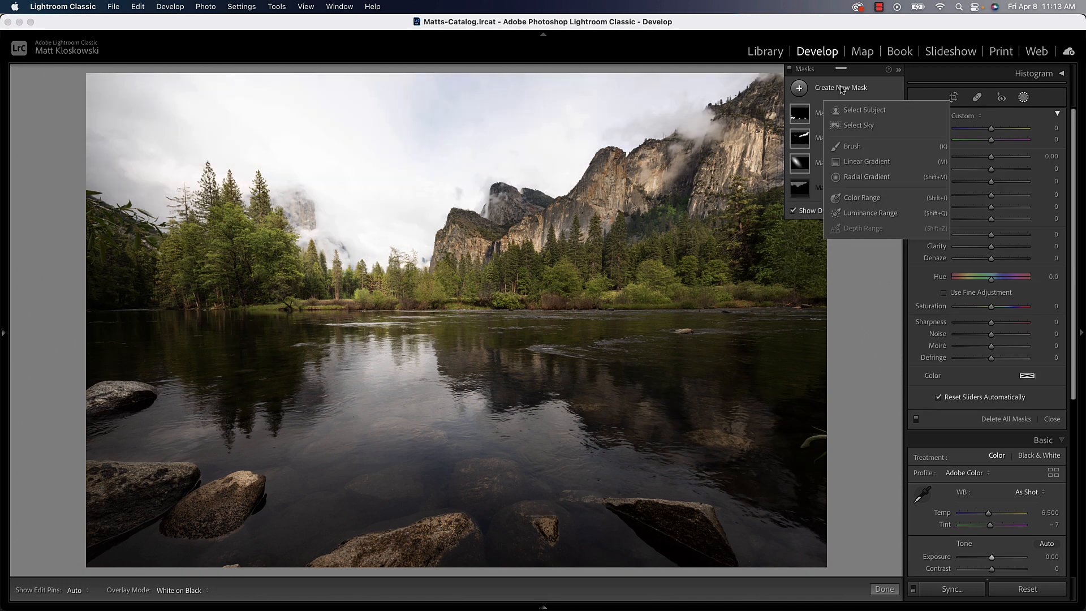
{"action": "left_click", "coordinate": [863, 162]}
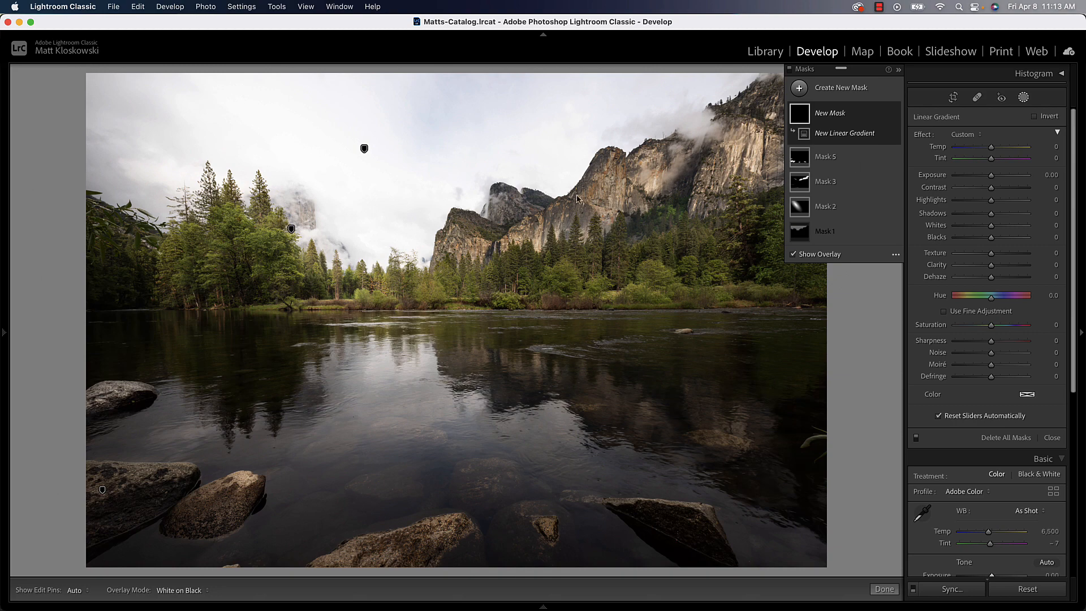
{"action": "left_click_drag", "start_coordinate": [473, 202], "coordinate": [479, 306]}
{"action": "left_click_drag", "start_coordinate": [991, 176], "coordinate": [979, 204]}
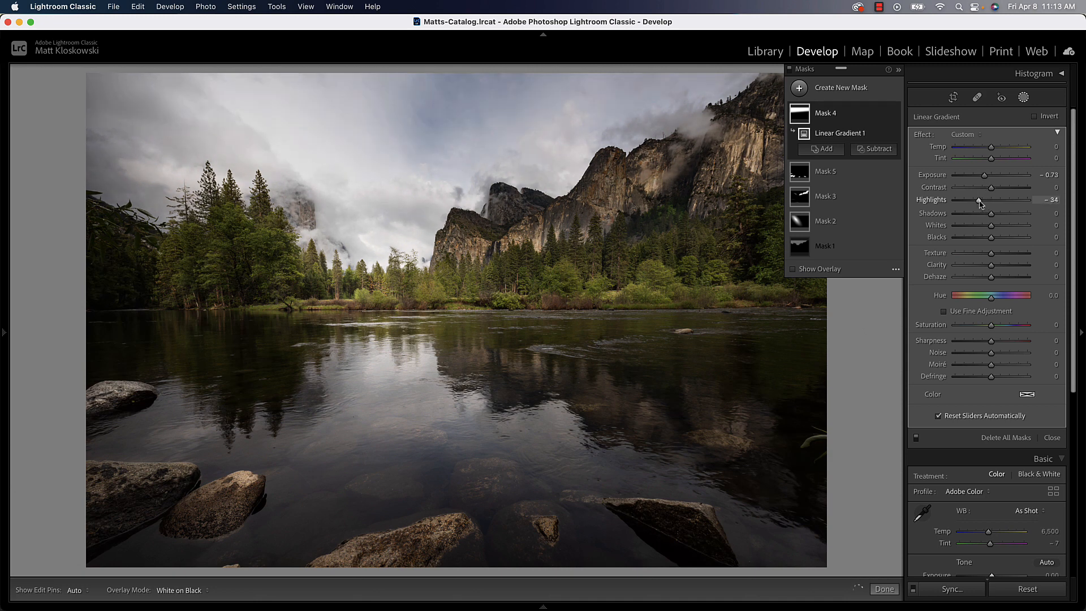
{"action": "left_click_drag", "start_coordinate": [991, 326], "coordinate": [997, 329]}
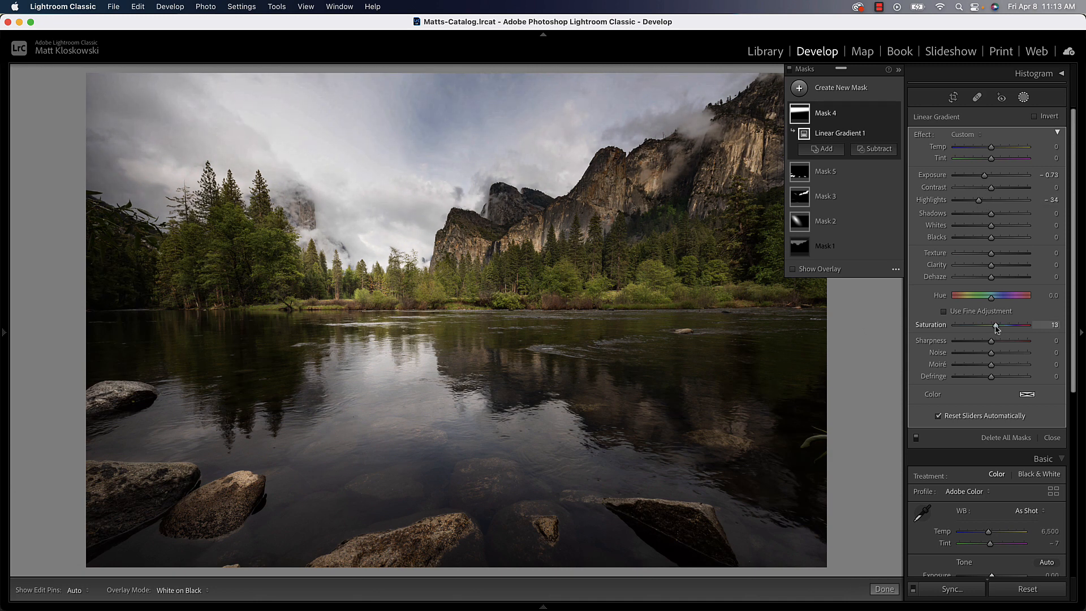
Shift the linear gradient to the left, raise its upper edge into the clouds for a softer transition, and check the mask overlay.
{"action": "mouse_move", "coordinate": [731, 139]}
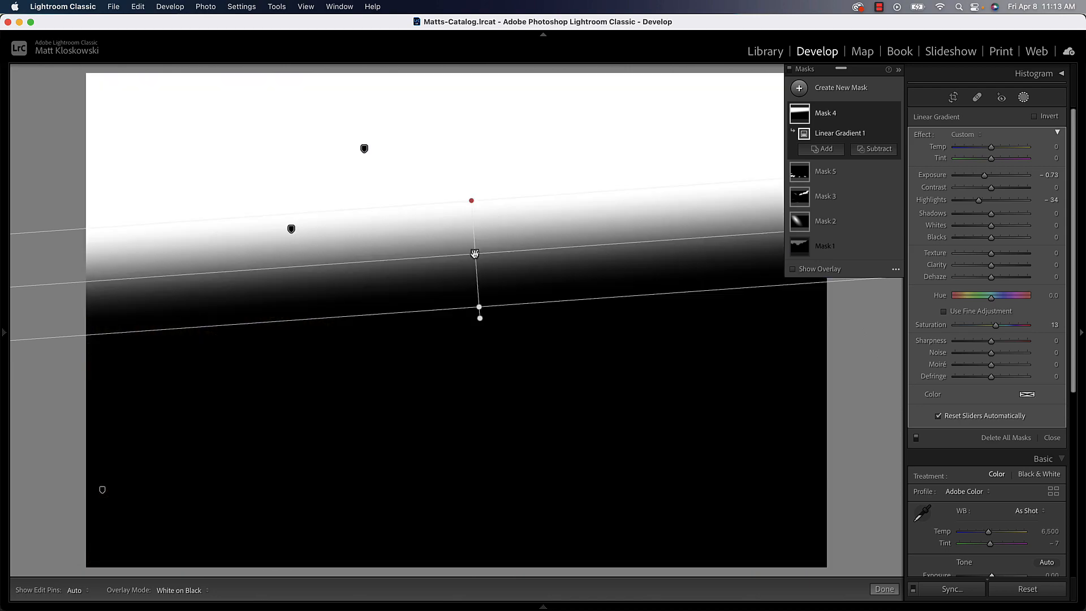
{"action": "left_click_drag", "start_coordinate": [474, 253], "coordinate": [442, 250]}
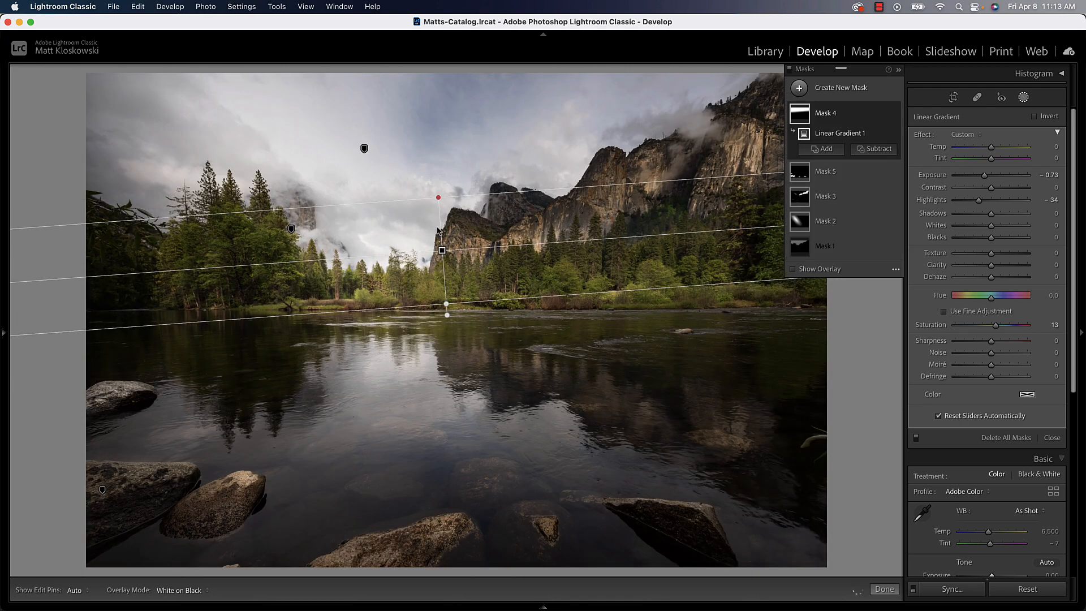
{"action": "left_click_drag", "start_coordinate": [439, 197], "coordinate": [433, 146]}
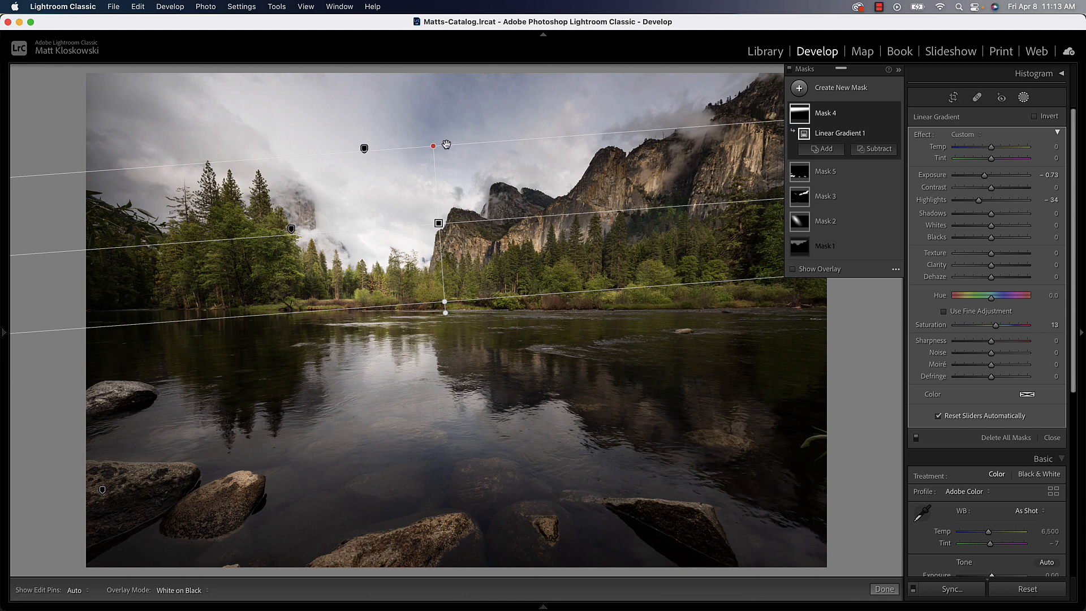
{"action": "left_click_drag", "start_coordinate": [430, 148], "coordinate": [435, 169]}
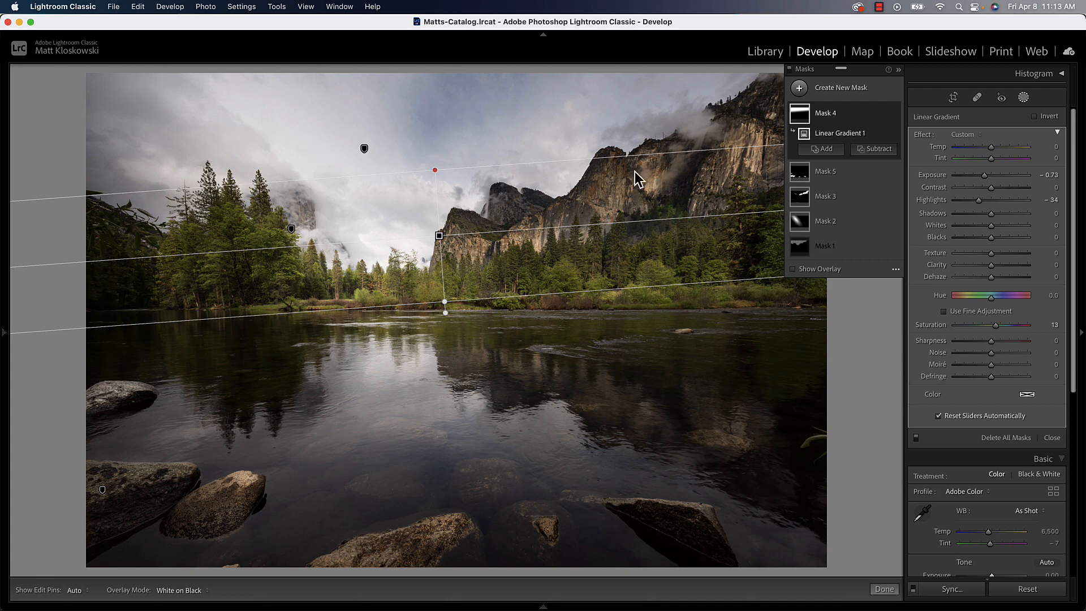
{"action": "mouse_move", "coordinate": [440, 237]}
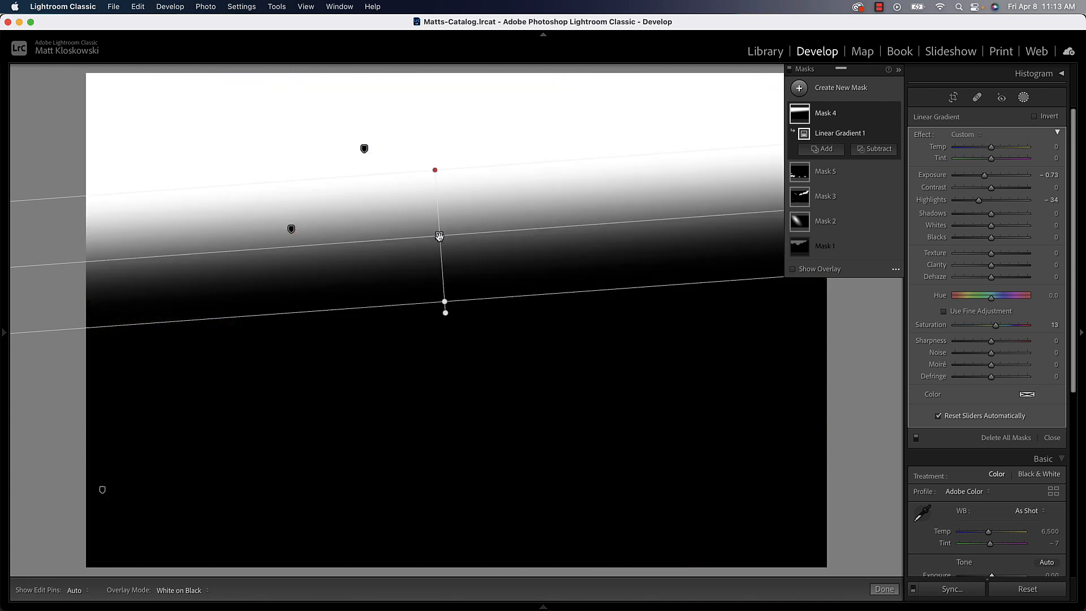
Try subtracting the sky selection from the gradient mask, inspect the mask overlay, and undo the subtraction.
{"action": "mouse_move", "coordinate": [895, 202]}
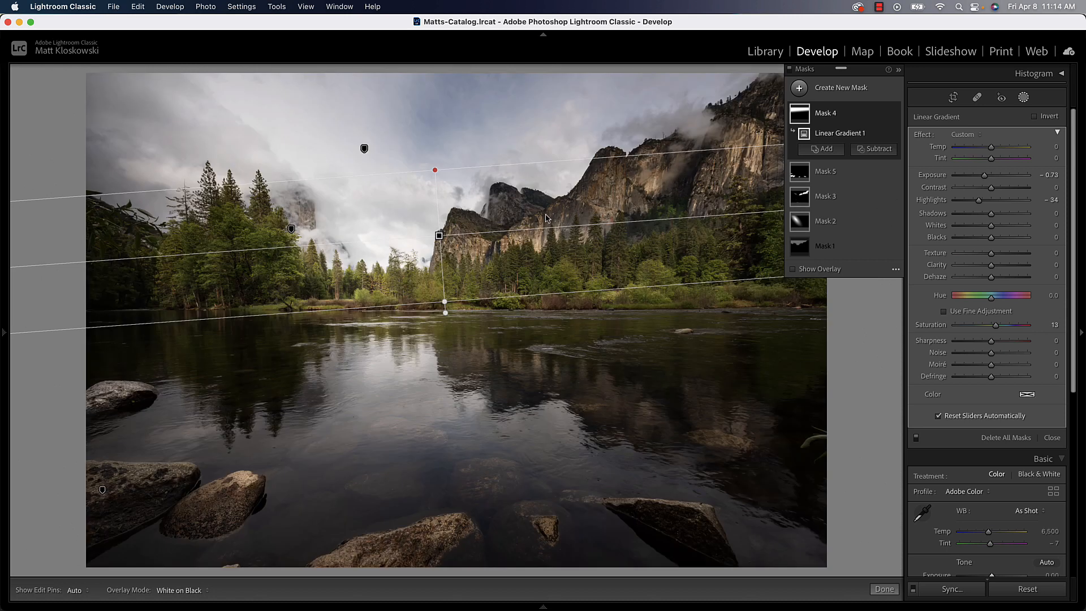
{"action": "left_click", "coordinate": [875, 149]}
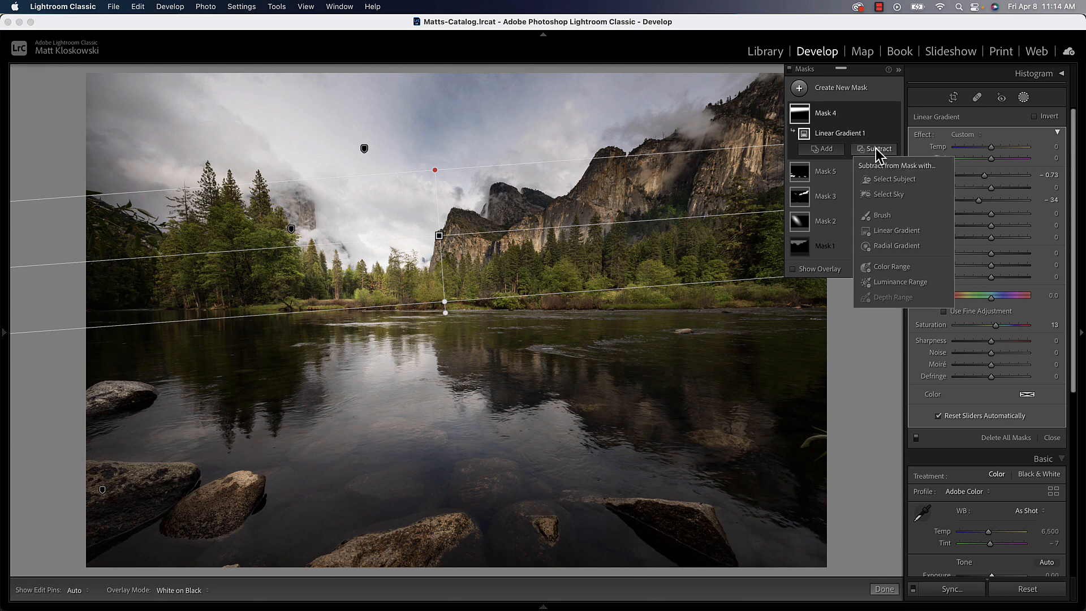
{"action": "left_click", "coordinate": [882, 194]}
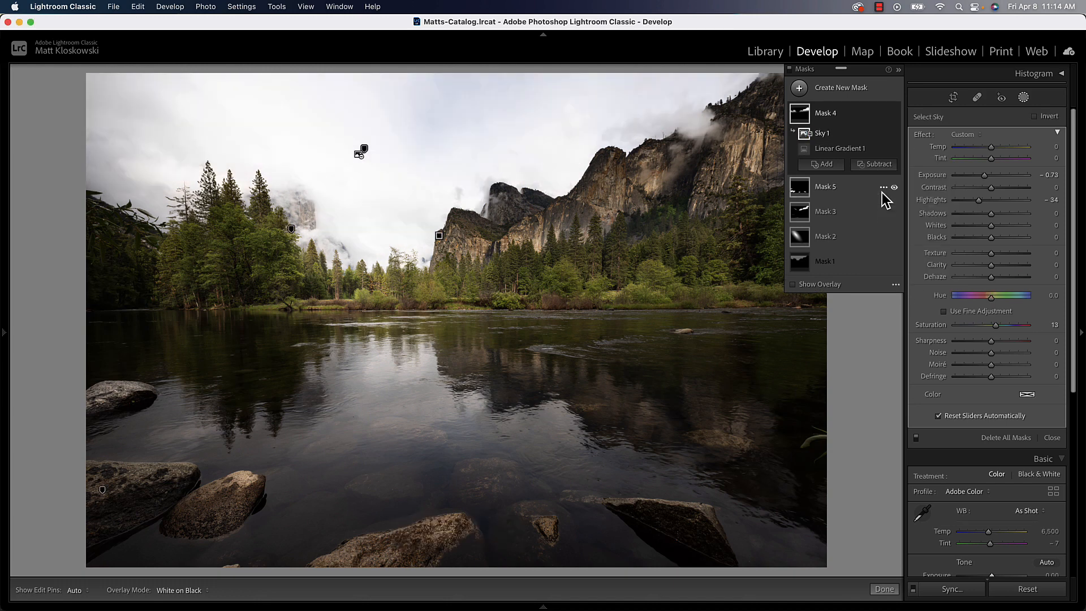
{"action": "mouse_move", "coordinate": [803, 116]}
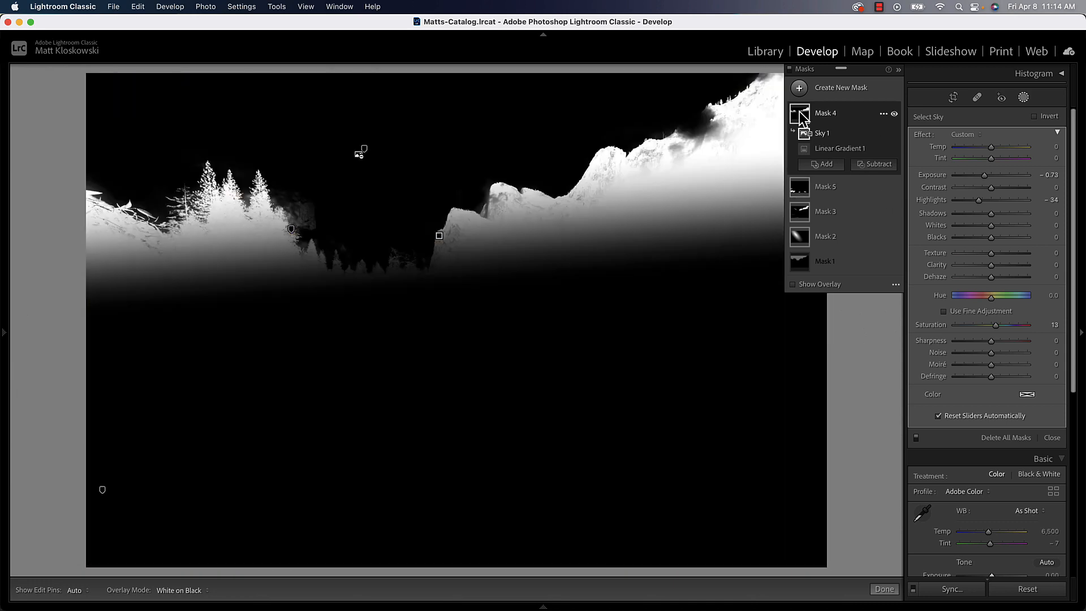
{"action": "key", "text": "super+z"}
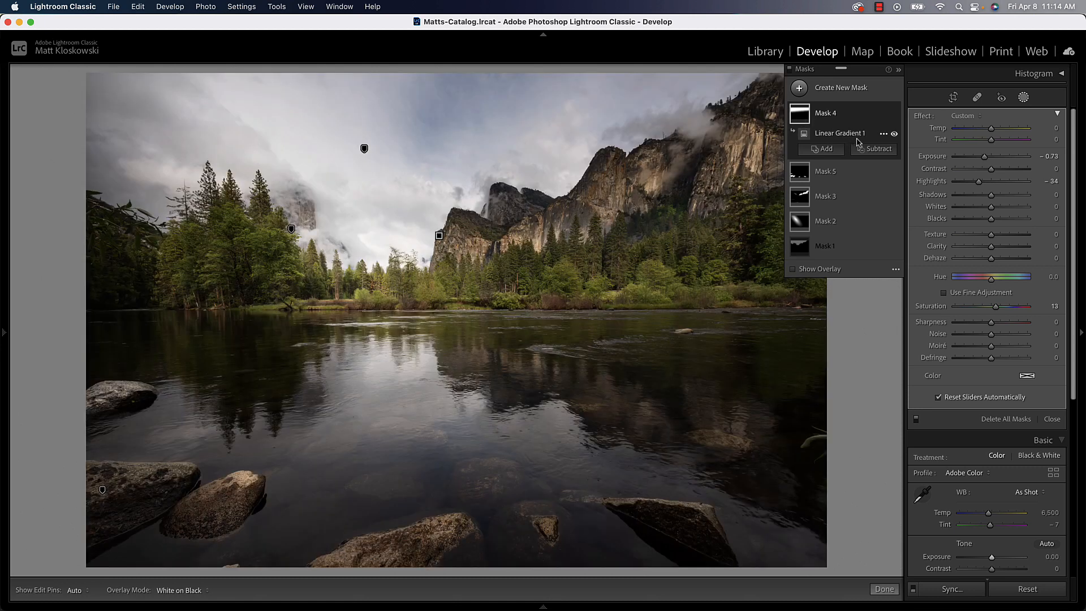
Subtract a sky selection from the gradient mask and invert that selection so the gradient affects only the sky.
{"action": "left_click", "coordinate": [870, 150]}
{"action": "left_click", "coordinate": [880, 194]}
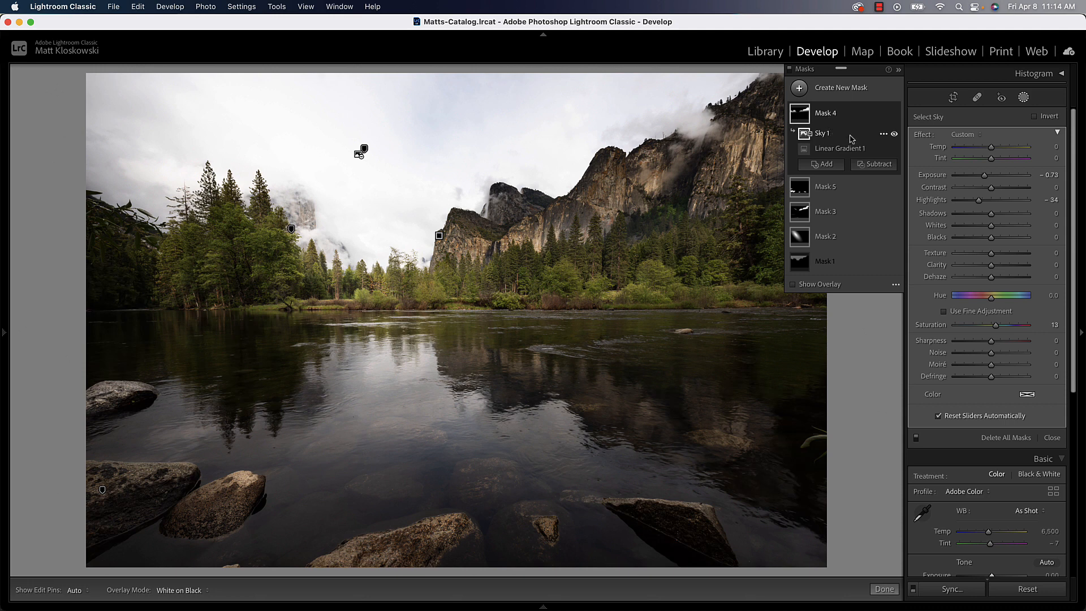
{"action": "left_click", "coordinate": [883, 134]}
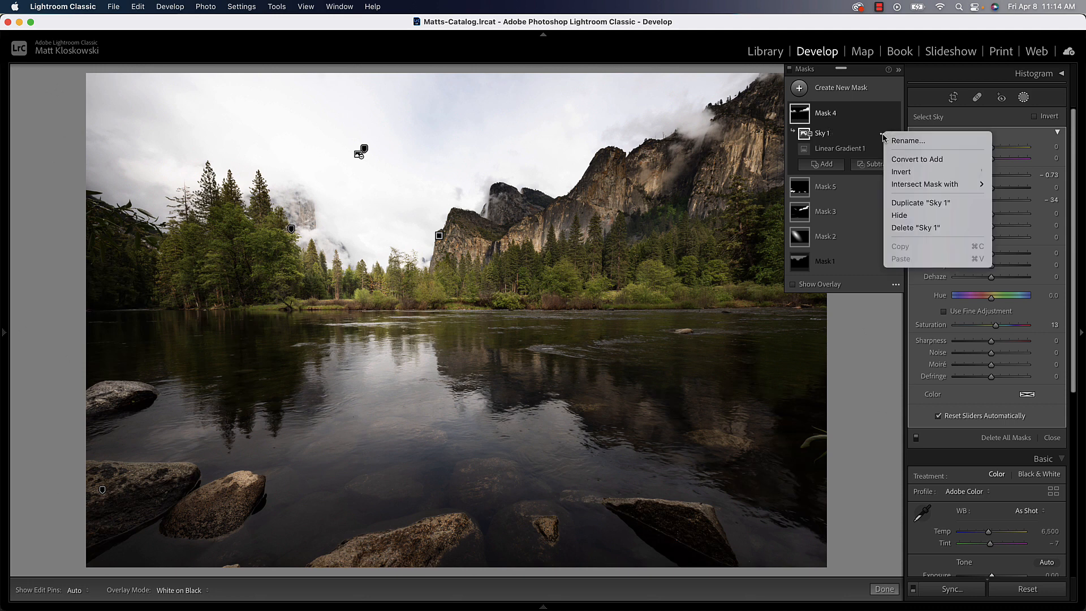
{"action": "left_click", "coordinate": [901, 172]}
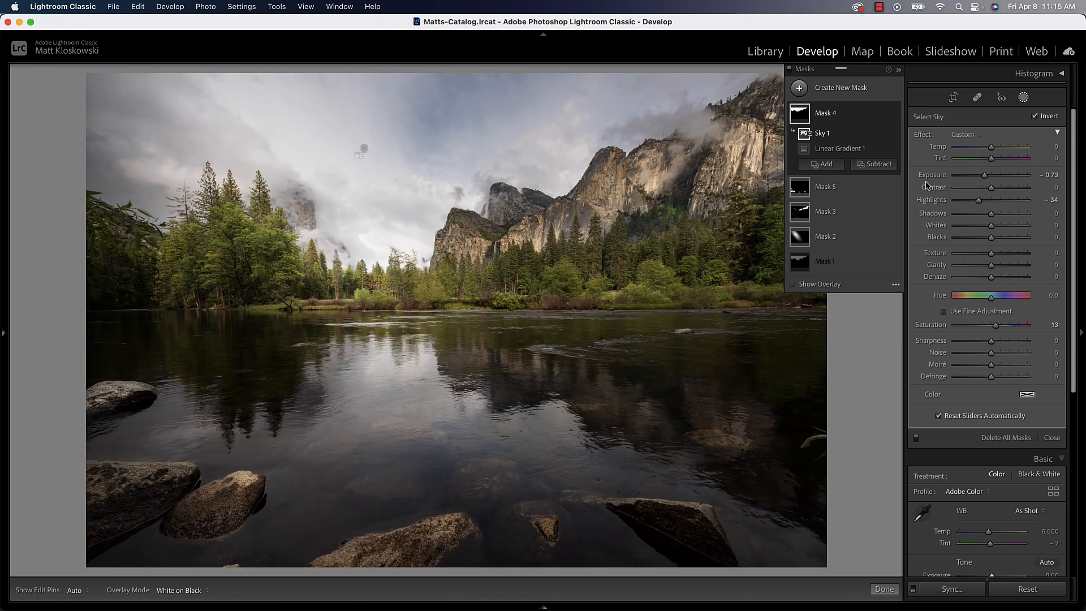
Set the combined sky mask's Exposure to −0.19 and Highlights to −43.
{"action": "mouse_move", "coordinate": [985, 176]}
{"action": "left_mouse_down"}
{"action": "mouse_move", "coordinate": [977, 201]}
{"action": "mouse_move", "coordinate": [990, 177]}
{"action": "left_mouse_up"}
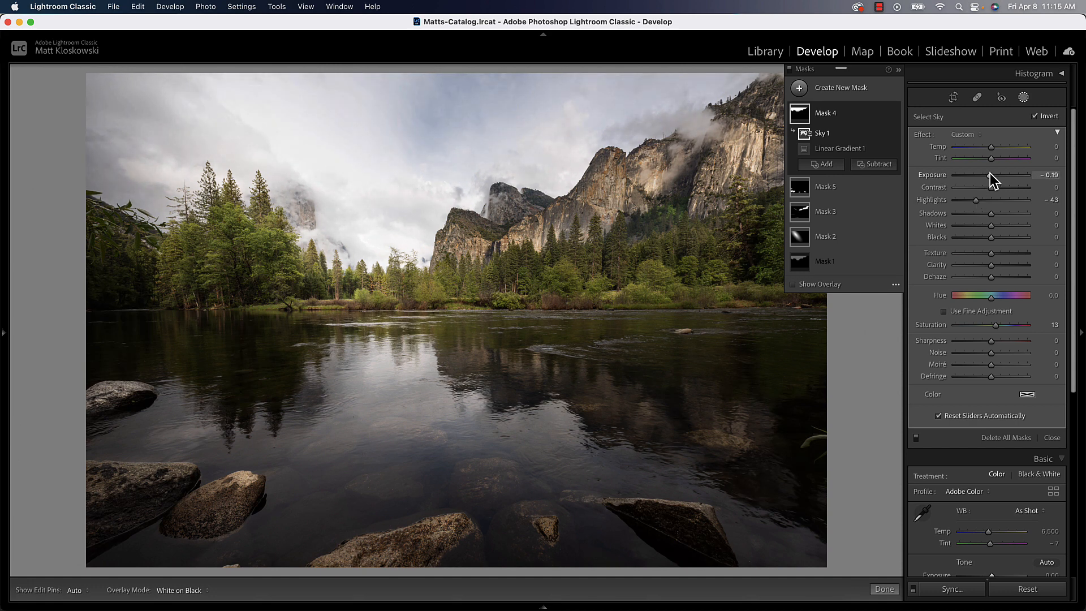